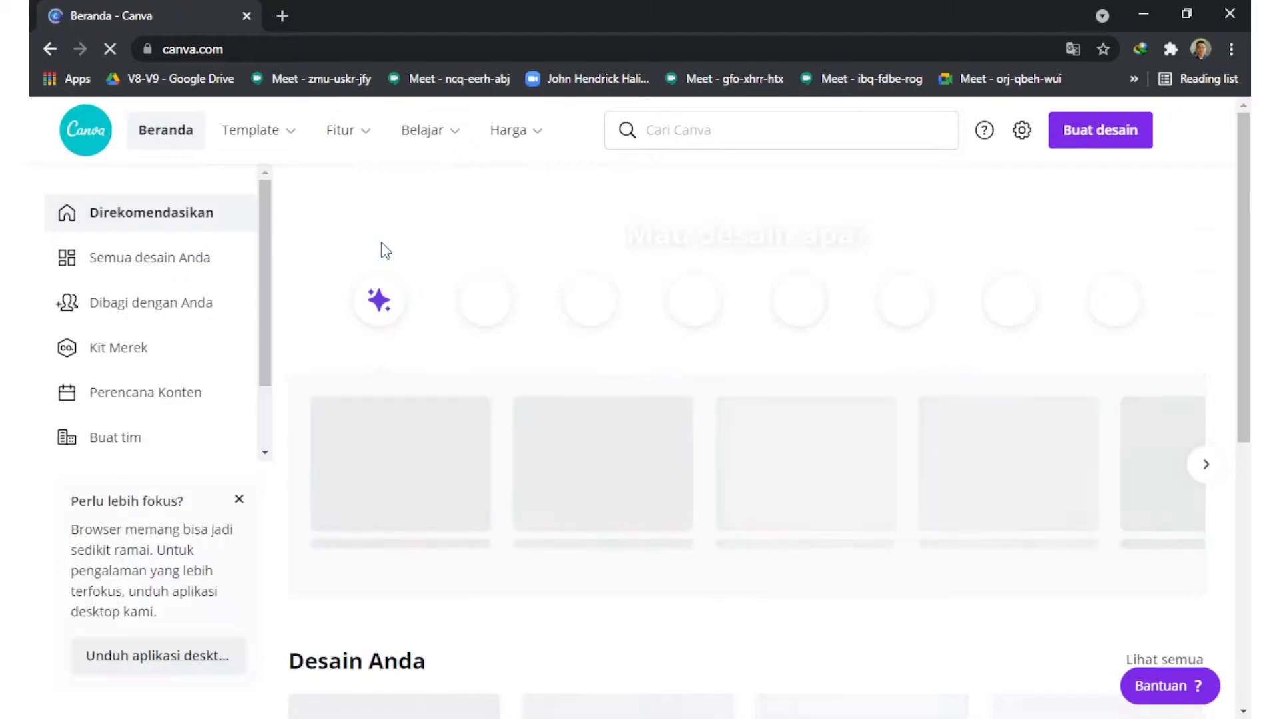
# Step: Create a new blank Poster design at 42 × 59.4 cm
pyautogui.click(1097, 143)
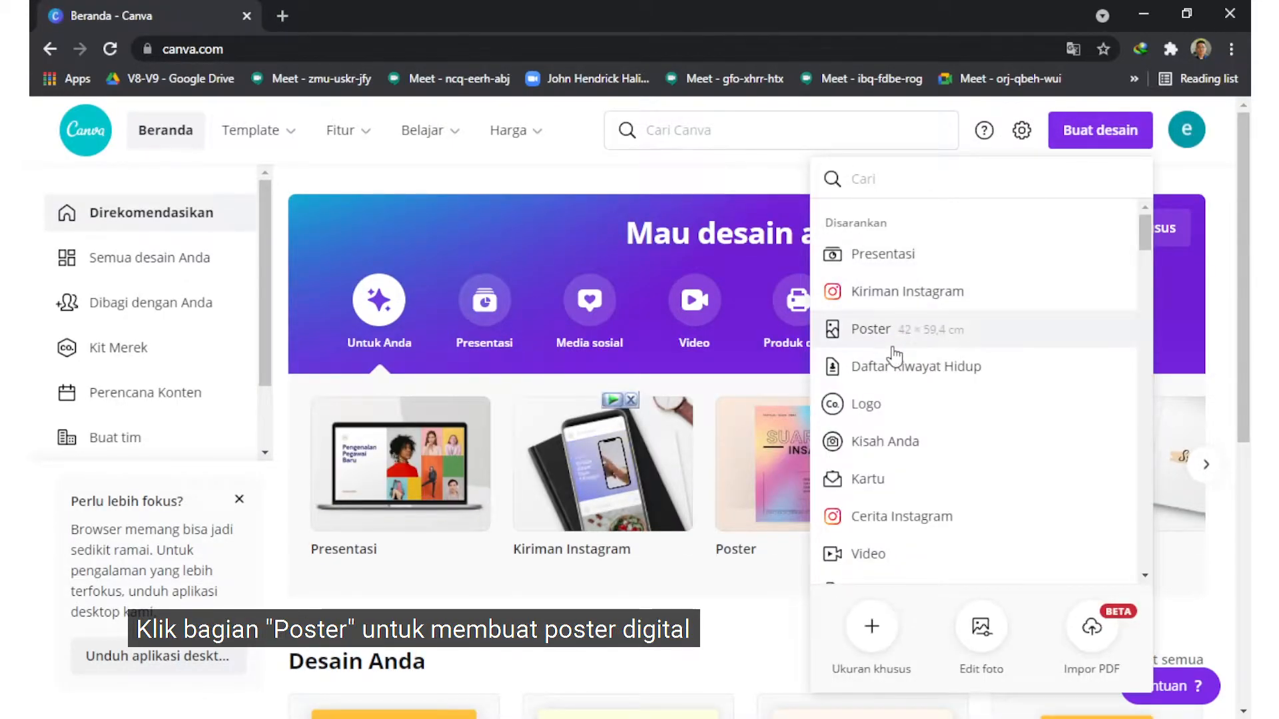
pyautogui.click(872, 329)
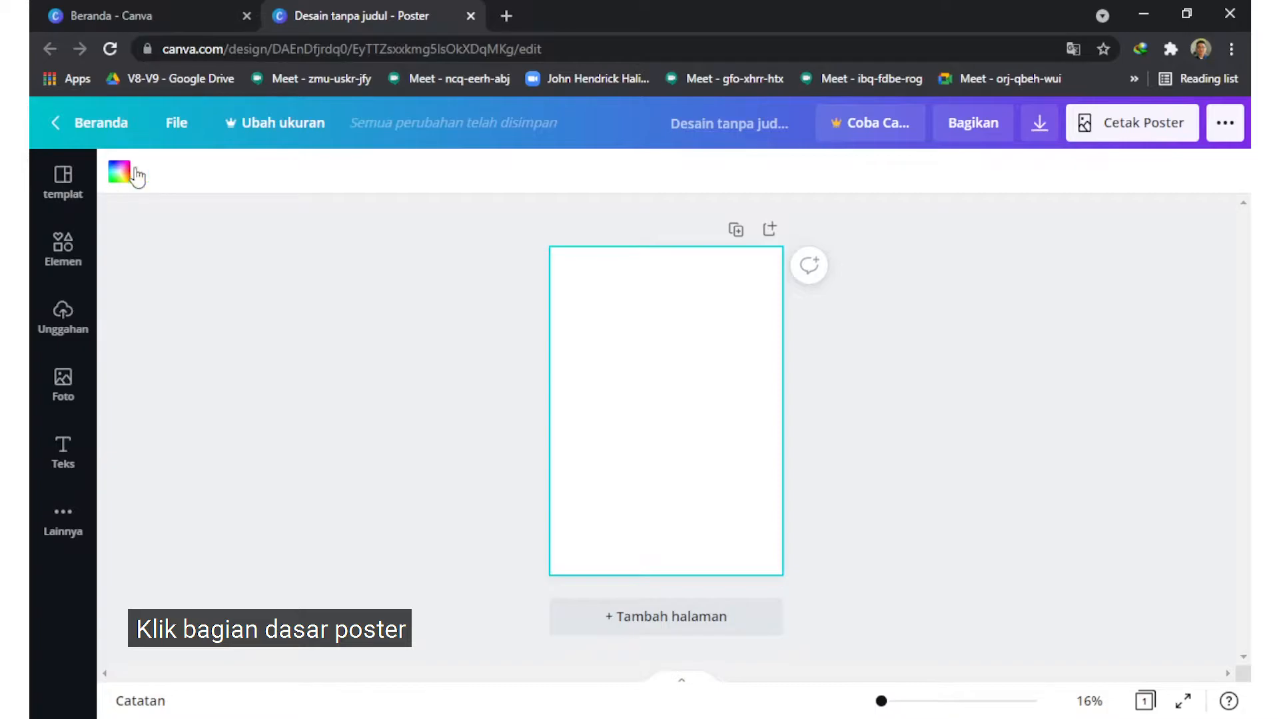
# Step: Set the poster's background to the custom pale yellow colour #FFFBDC
pyautogui.click(120, 173)
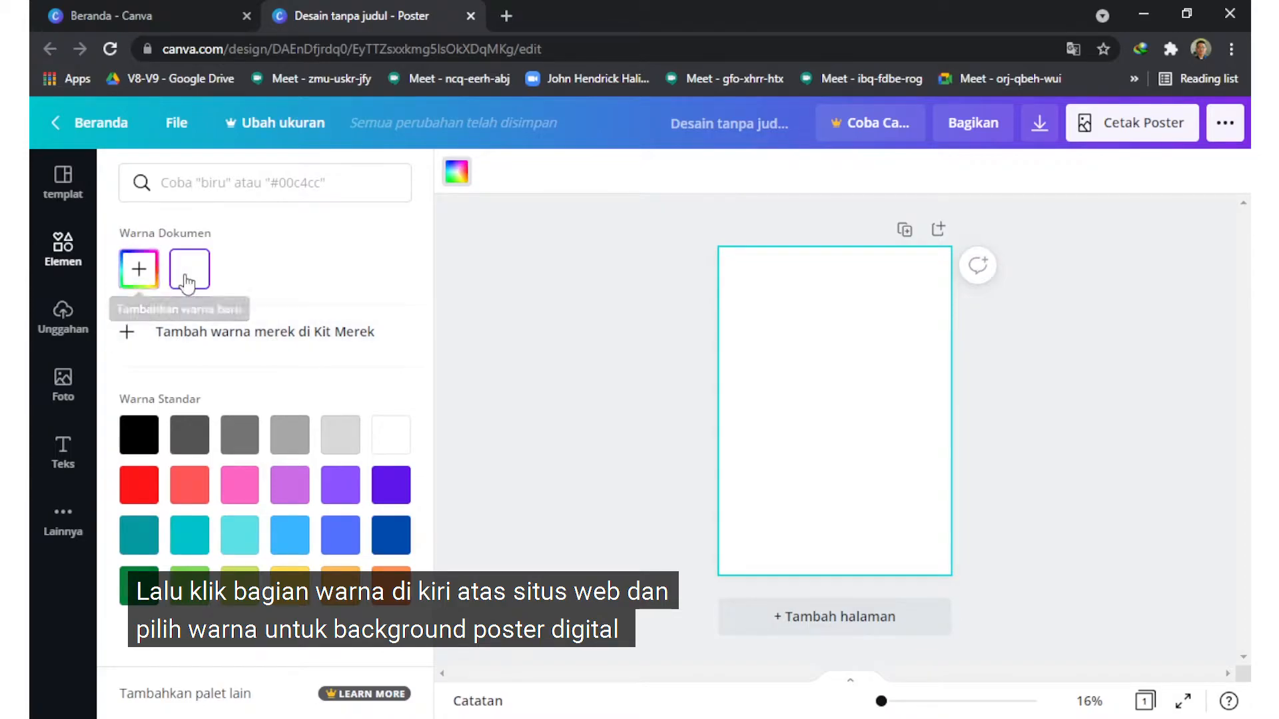
pyautogui.click(144, 281)
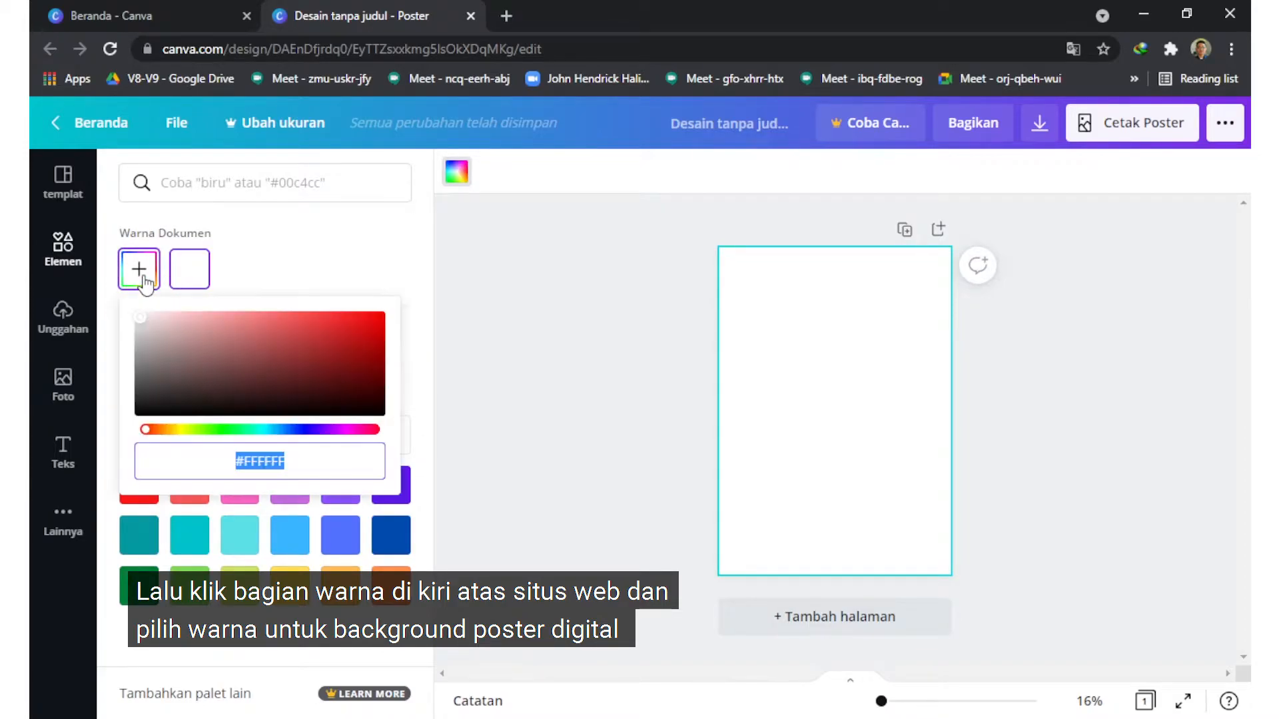
pyautogui.moveTo(166, 423); pyautogui.dragTo(181, 434)
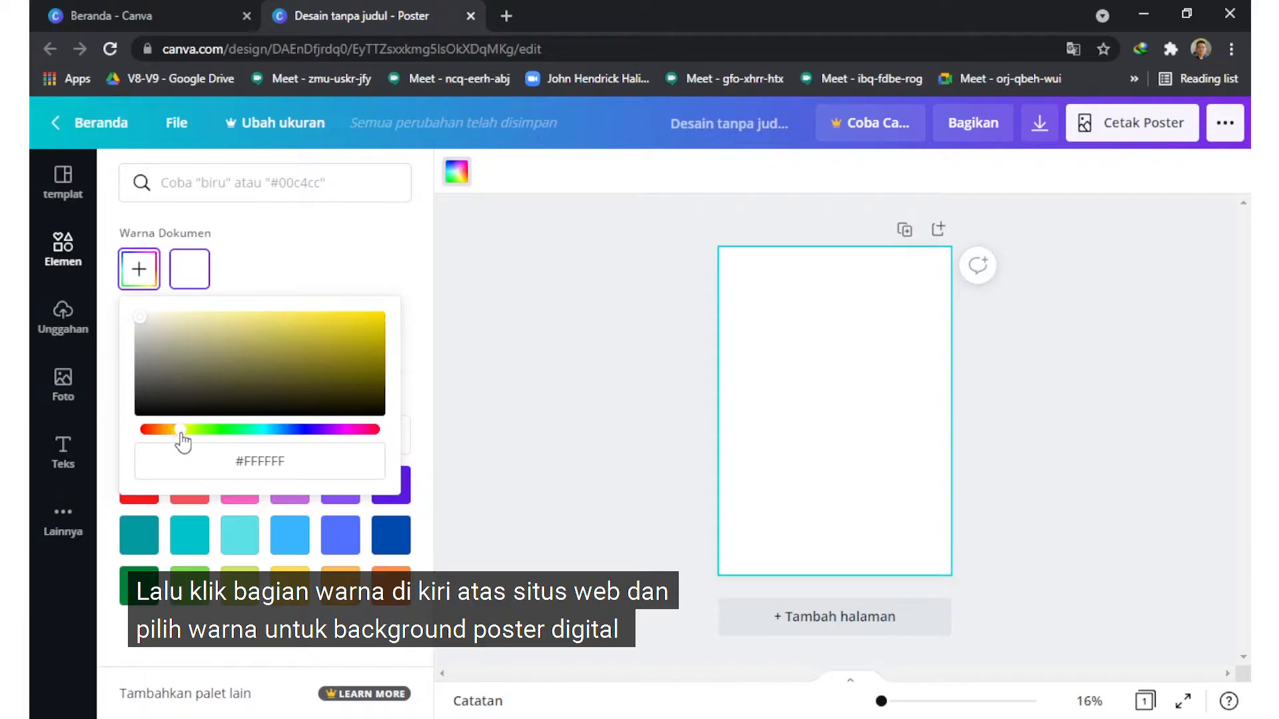
pyautogui.click(168, 317)
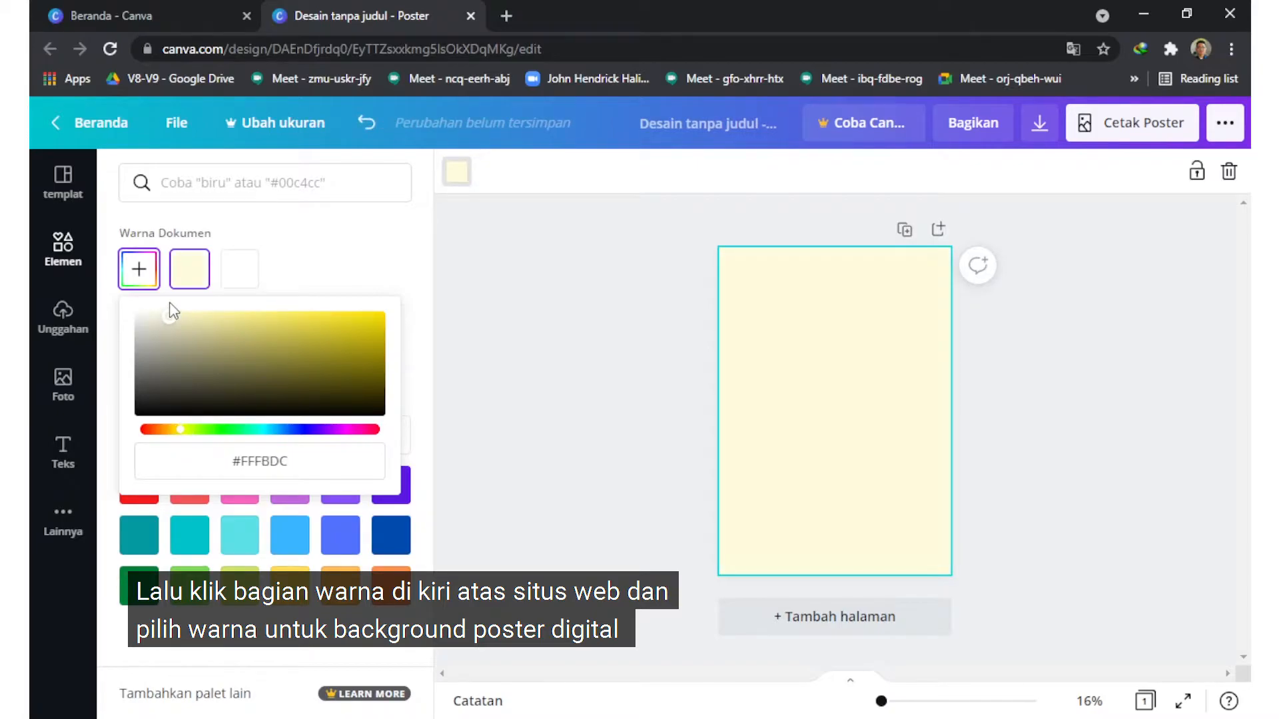
pyautogui.click(625, 299)
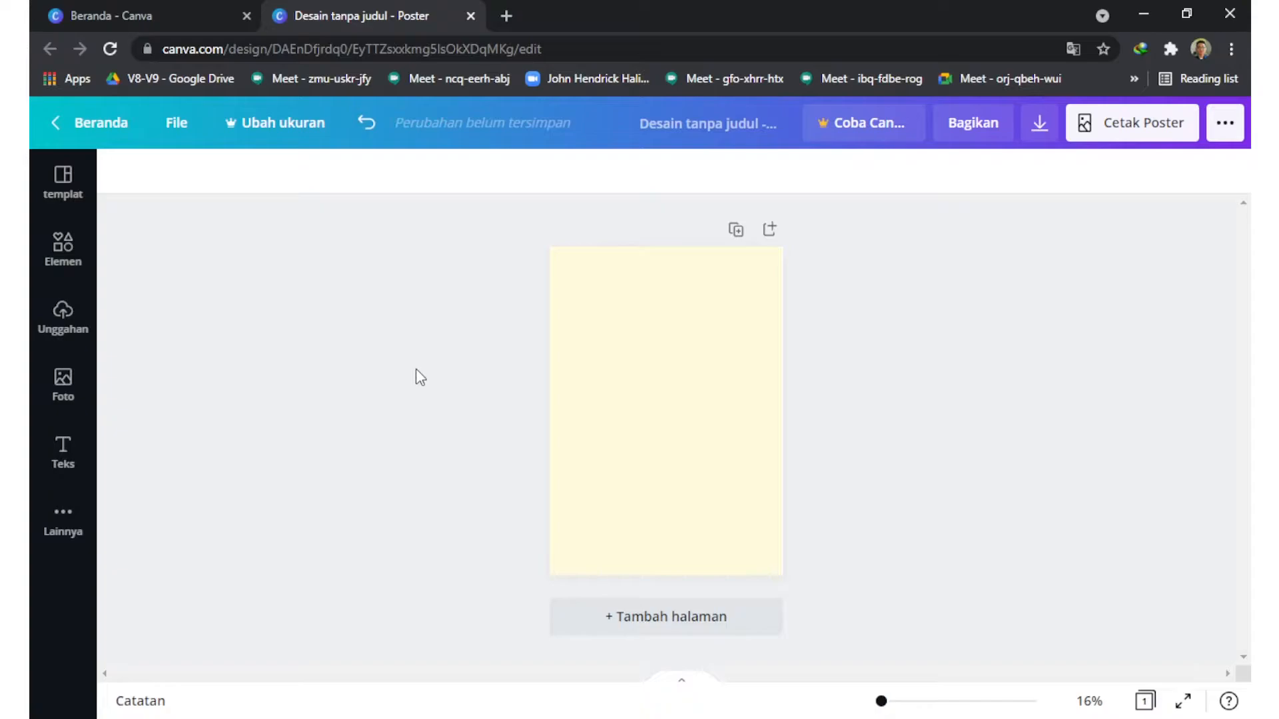
# Step: Add a subheading and a heading text box to the poster, and move the heading near the page's upper edge
pyautogui.click(63, 455)
pyautogui.click(752, 309)
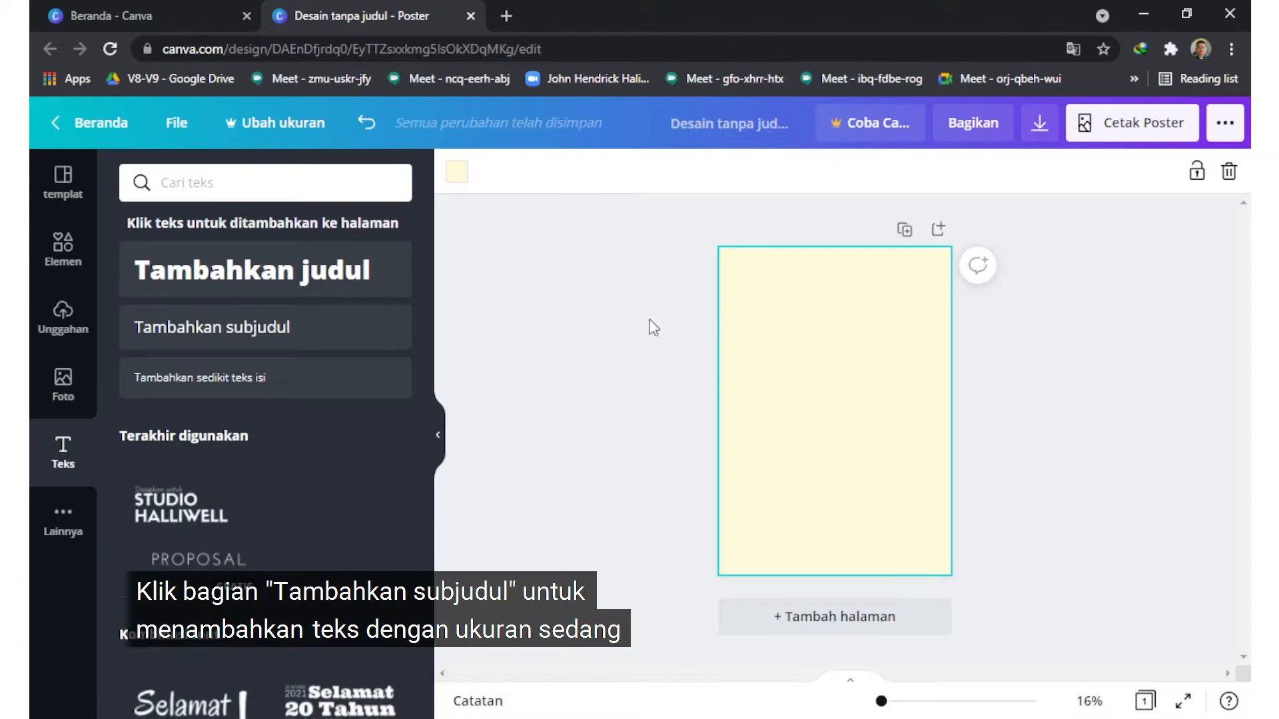
pyautogui.click(303, 346)
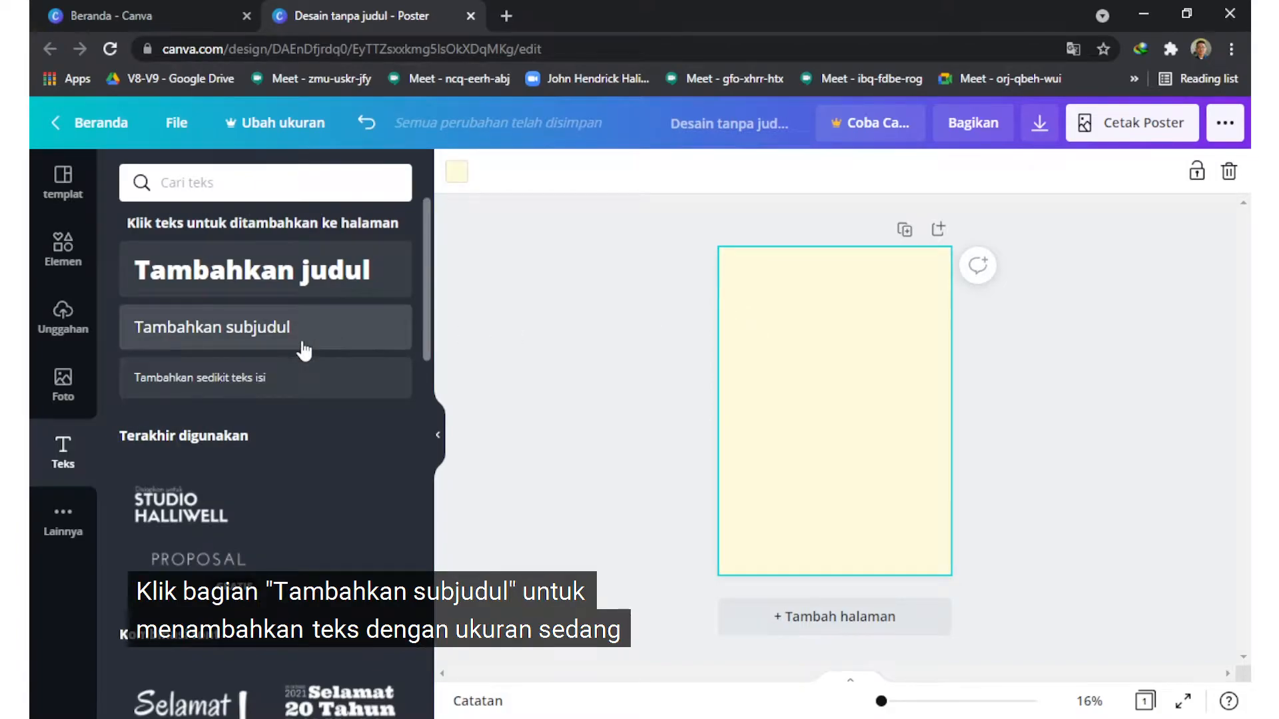
pyautogui.click(293, 271)
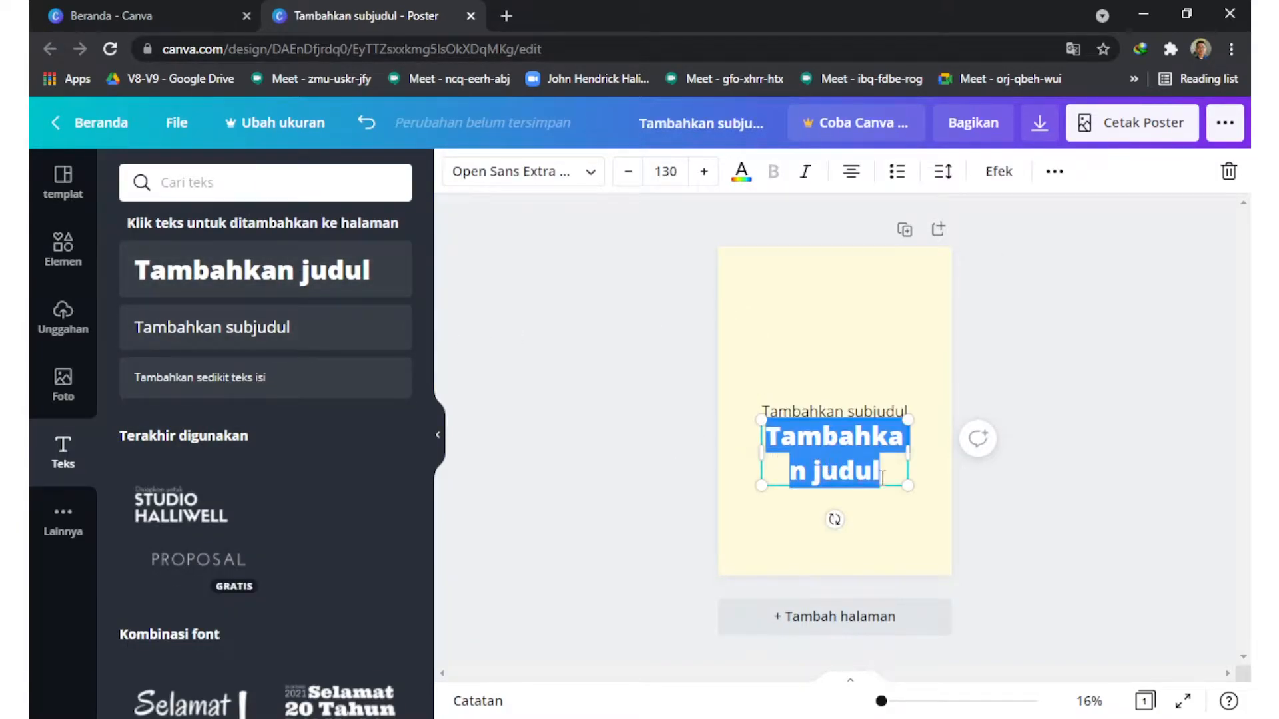
pyautogui.moveTo(887, 489); pyautogui.dragTo(870, 335)
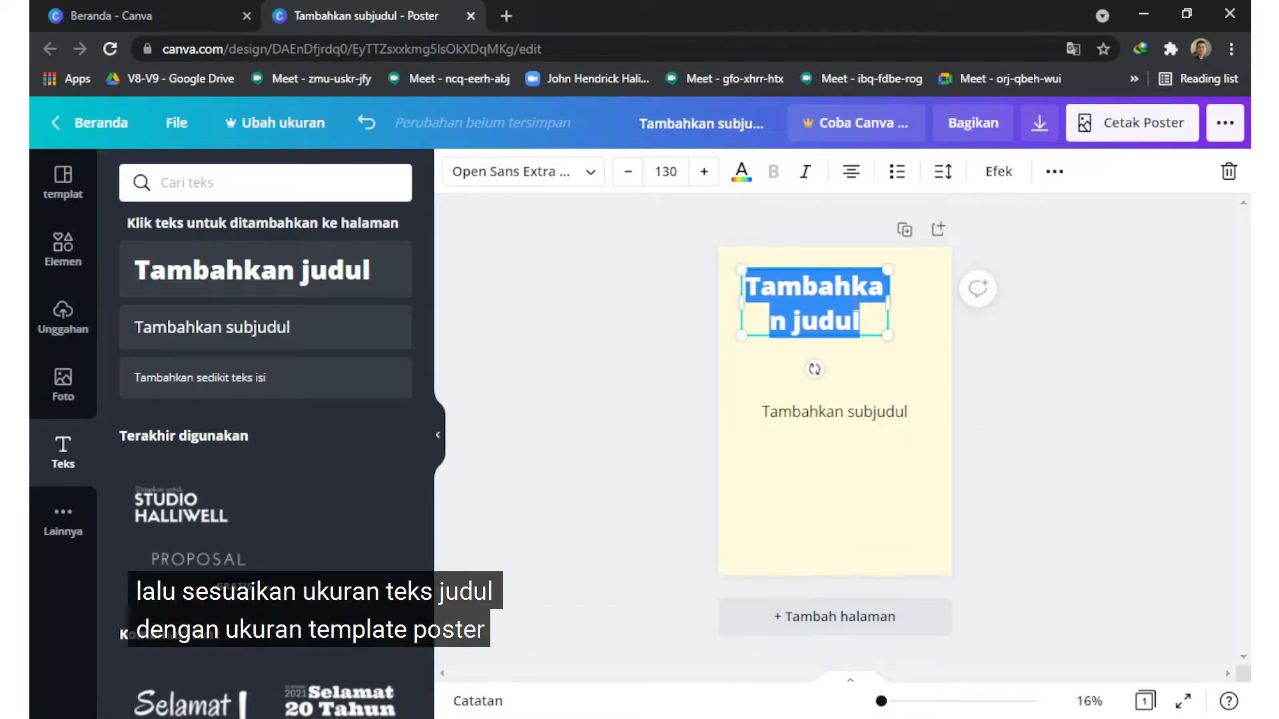
# Step: Set the heading's font size to 64
pyautogui.click(663, 172)
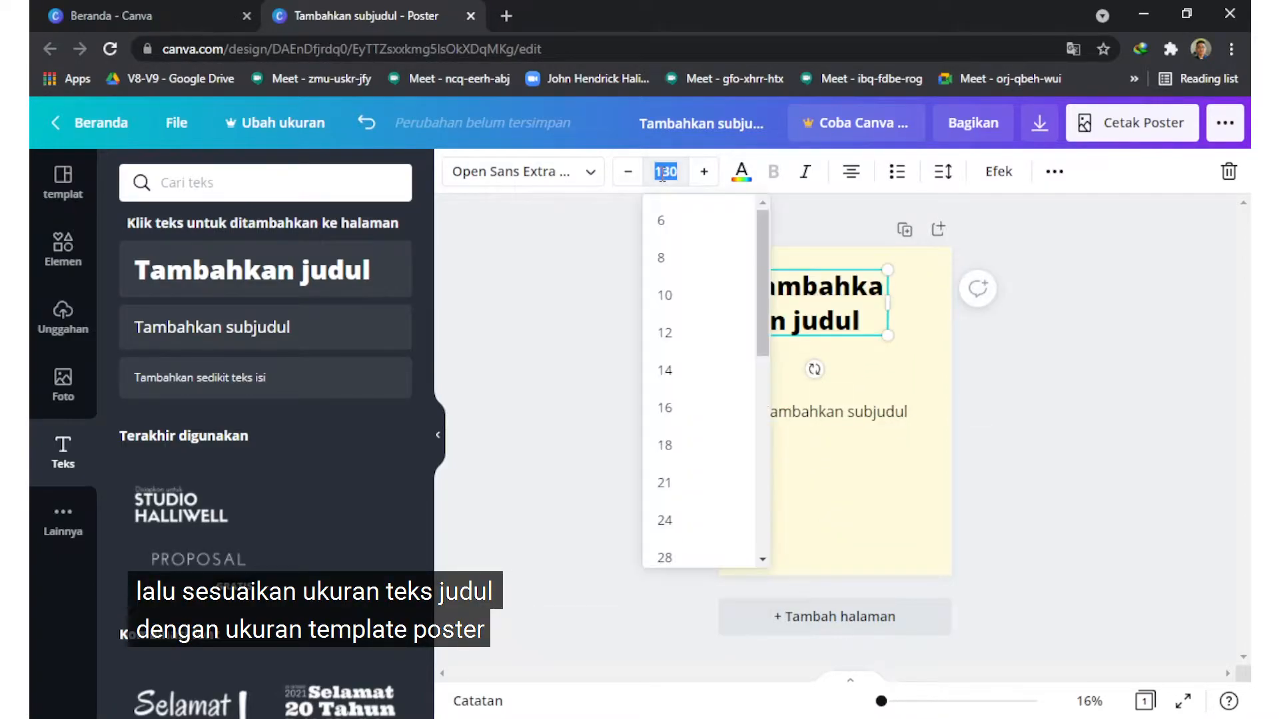
pyautogui.scroll(-5, 662, 399)
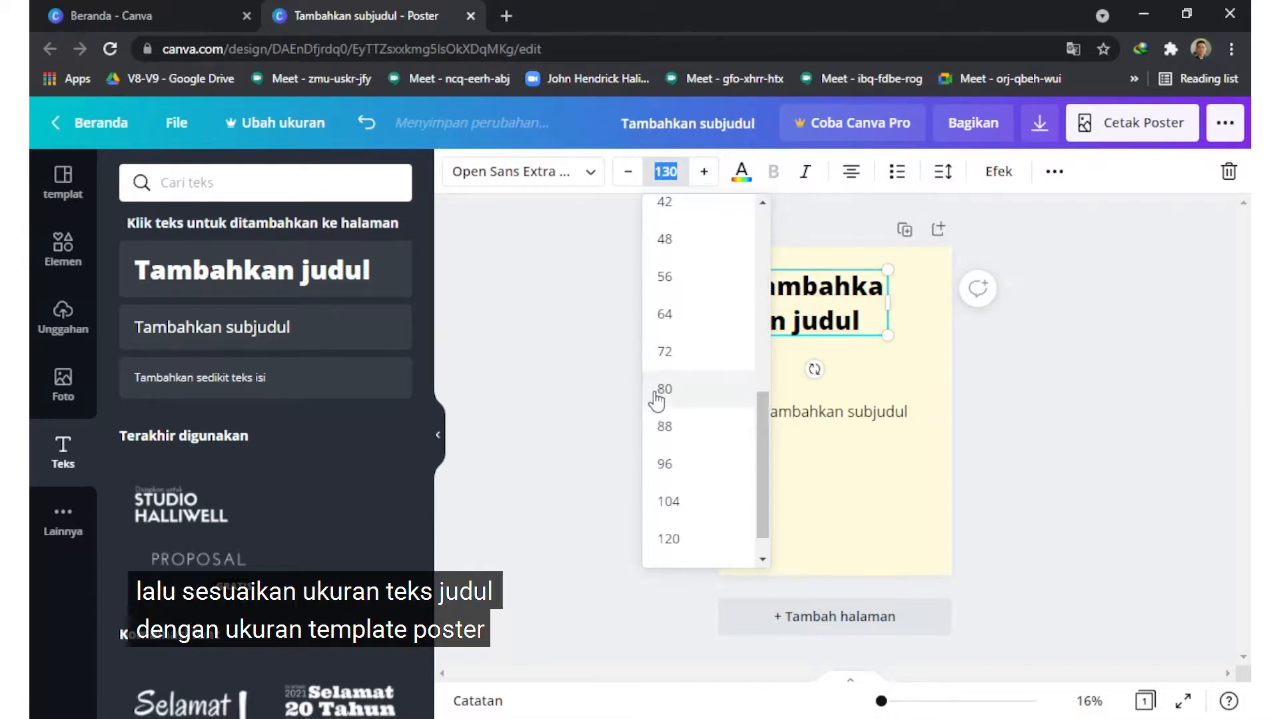
pyautogui.click(705, 316)
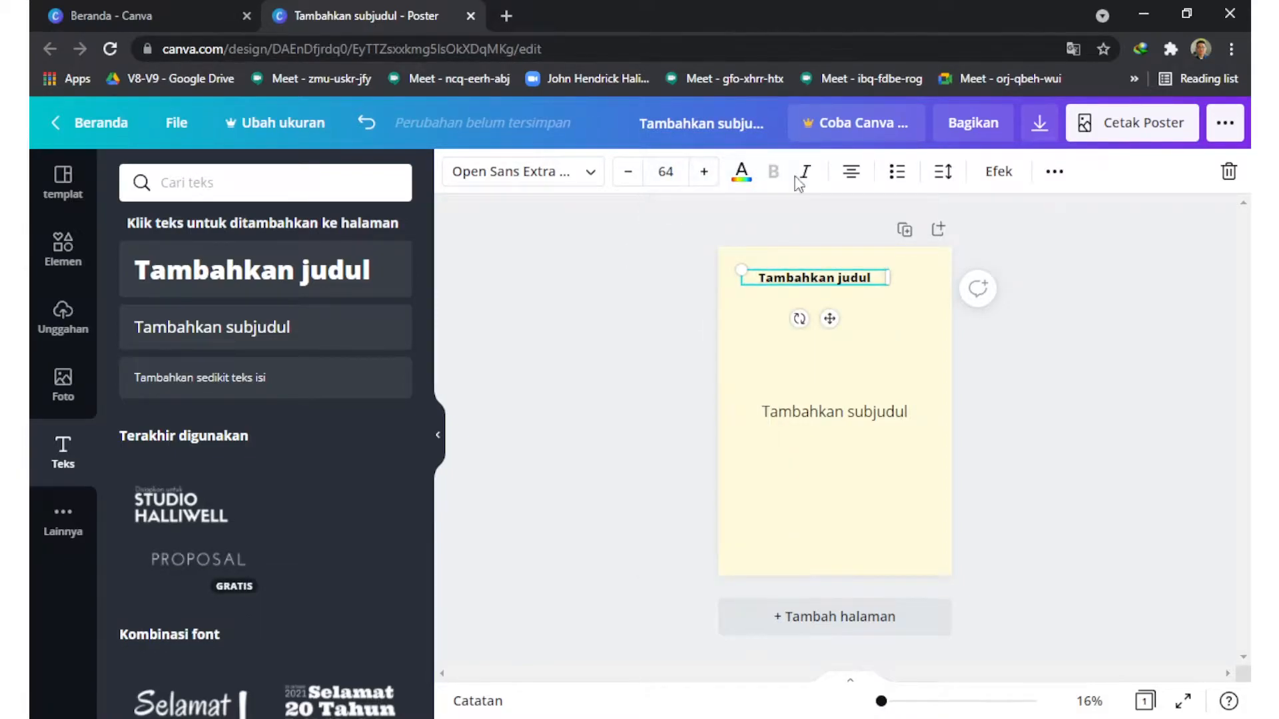
# Step: Replace the heading's placeholder text with "PAGELARAN" and "WAYANG KULIT" on two lines
pyautogui.click(571, 177)
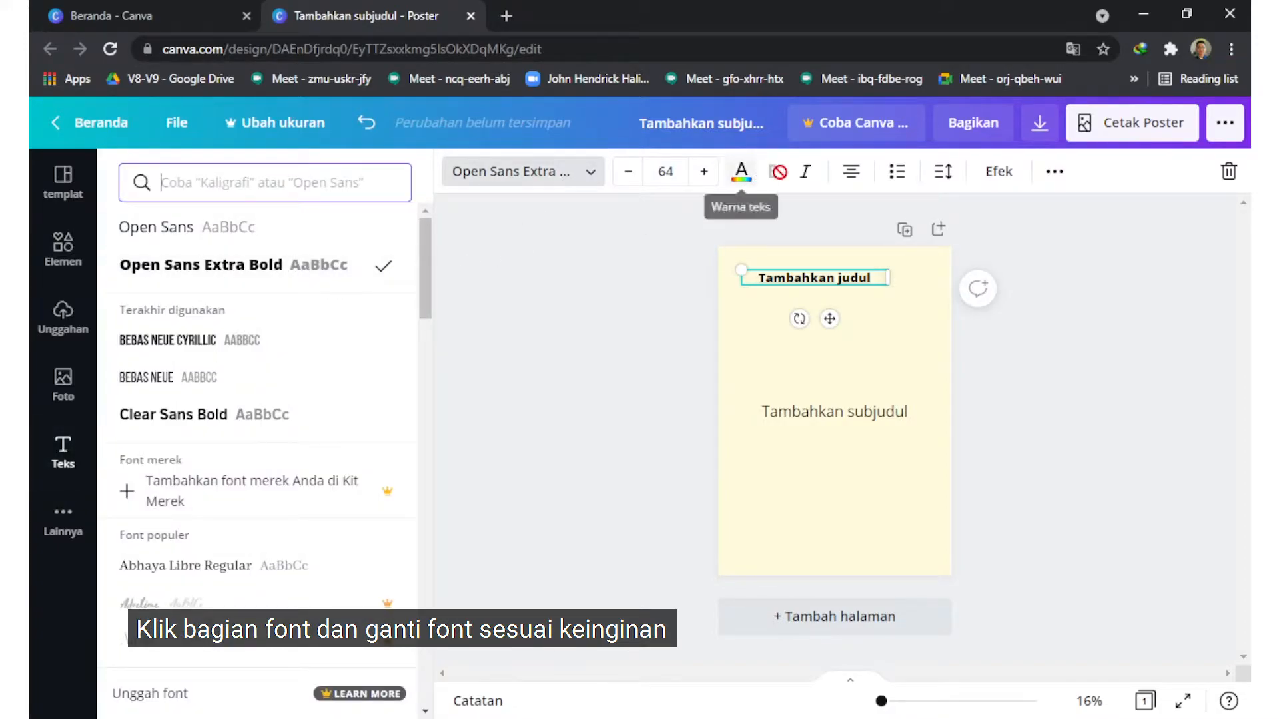
pyautogui.tripleClick(860, 279)
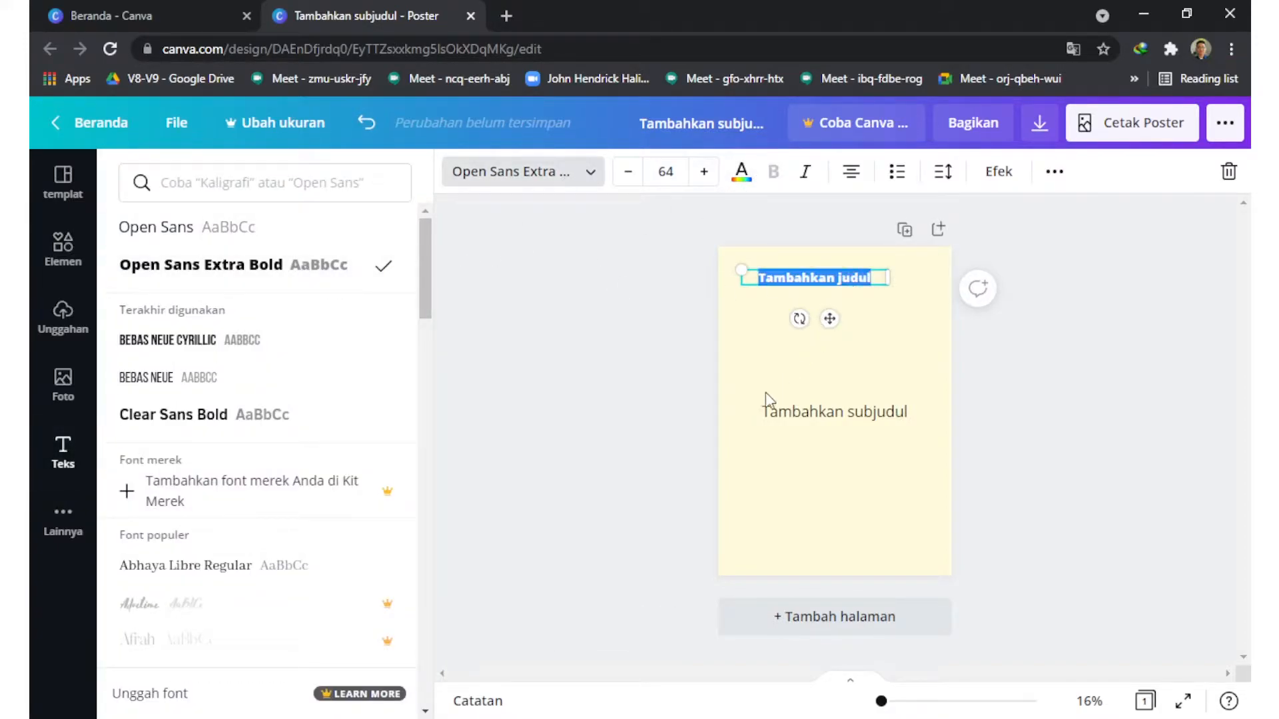
pyautogui.write('PA')
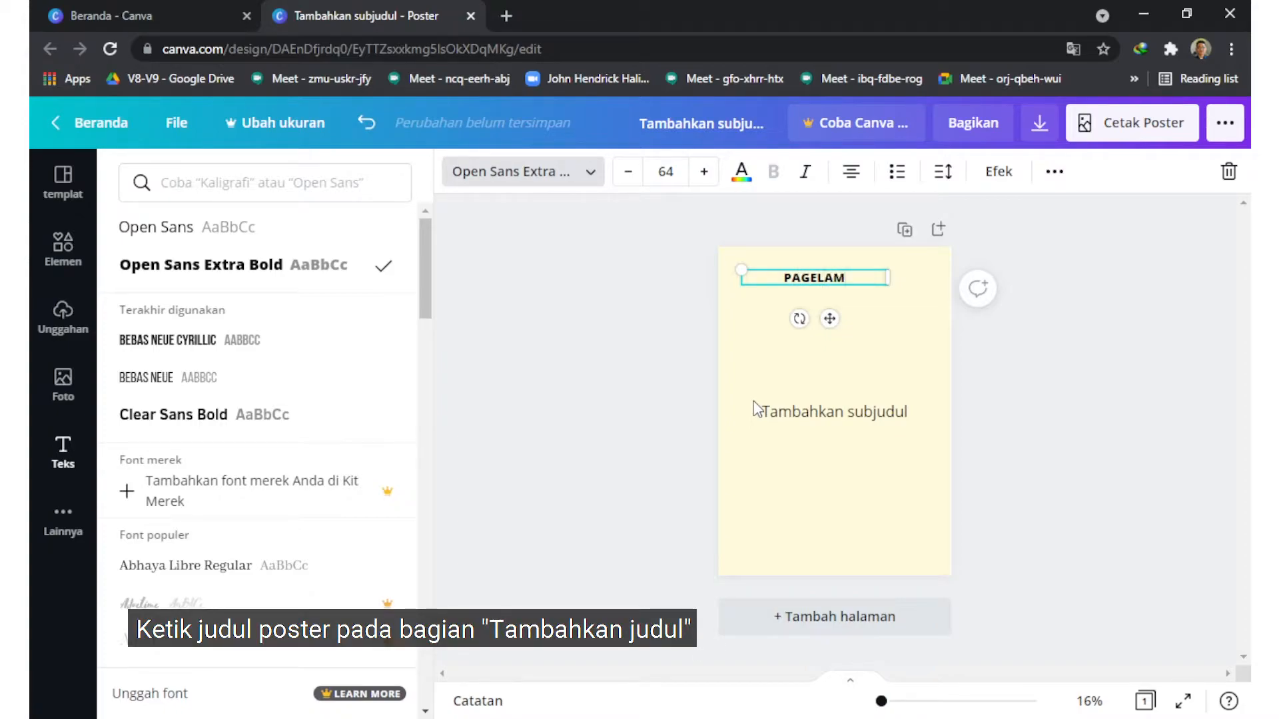
pyautogui.write('GELARAN')
pyautogui.press('Return')
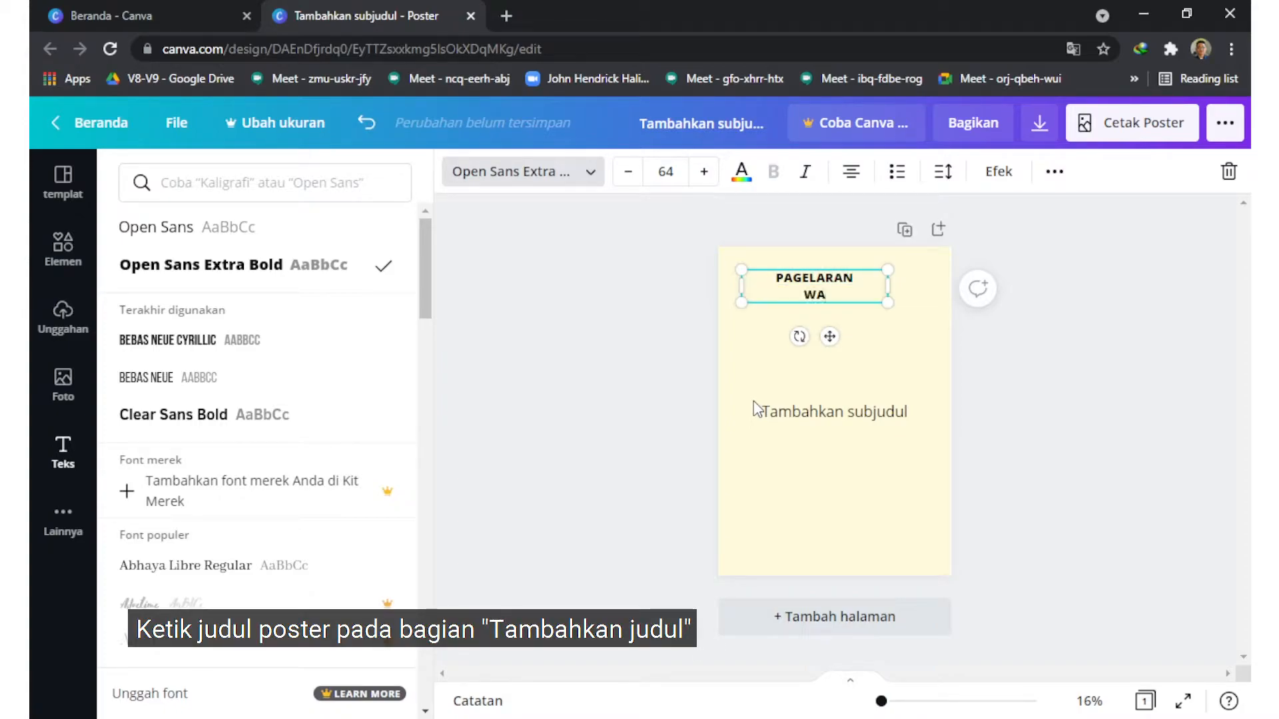
pyautogui.write('WAYANG KULIT')
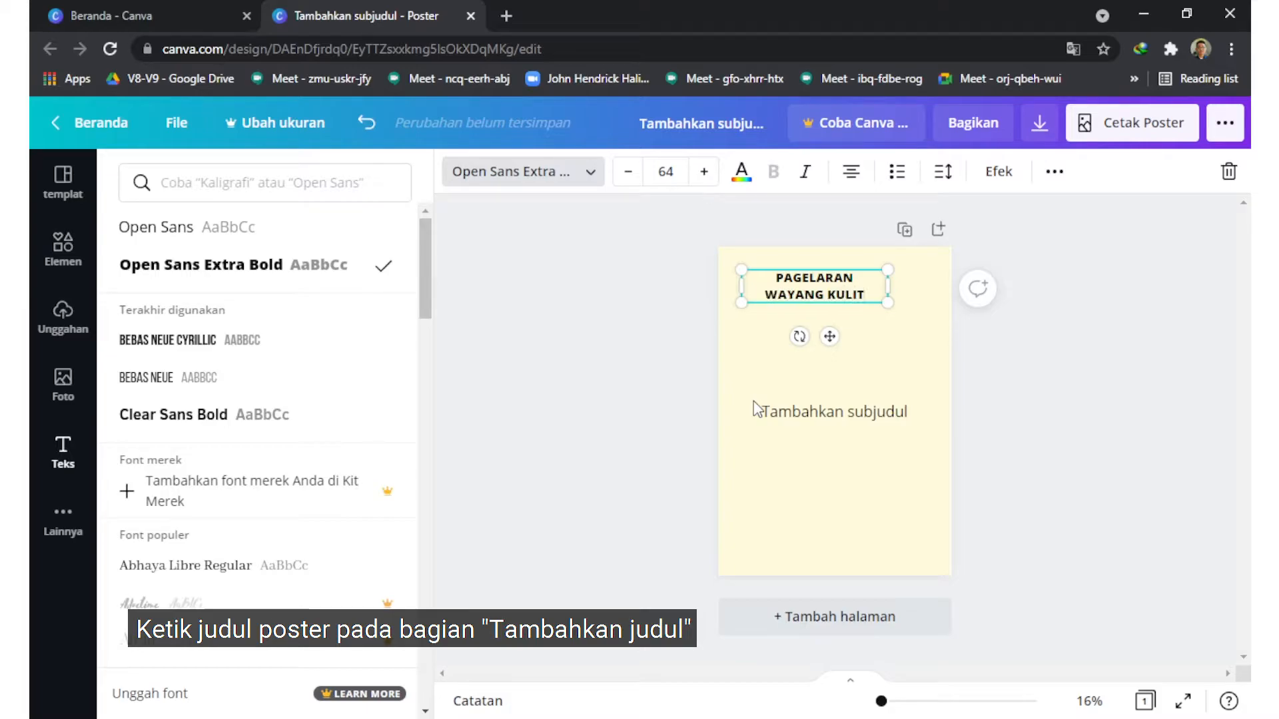
# Step: Left-align both lines of the poster heading
pyautogui.click(851, 173)
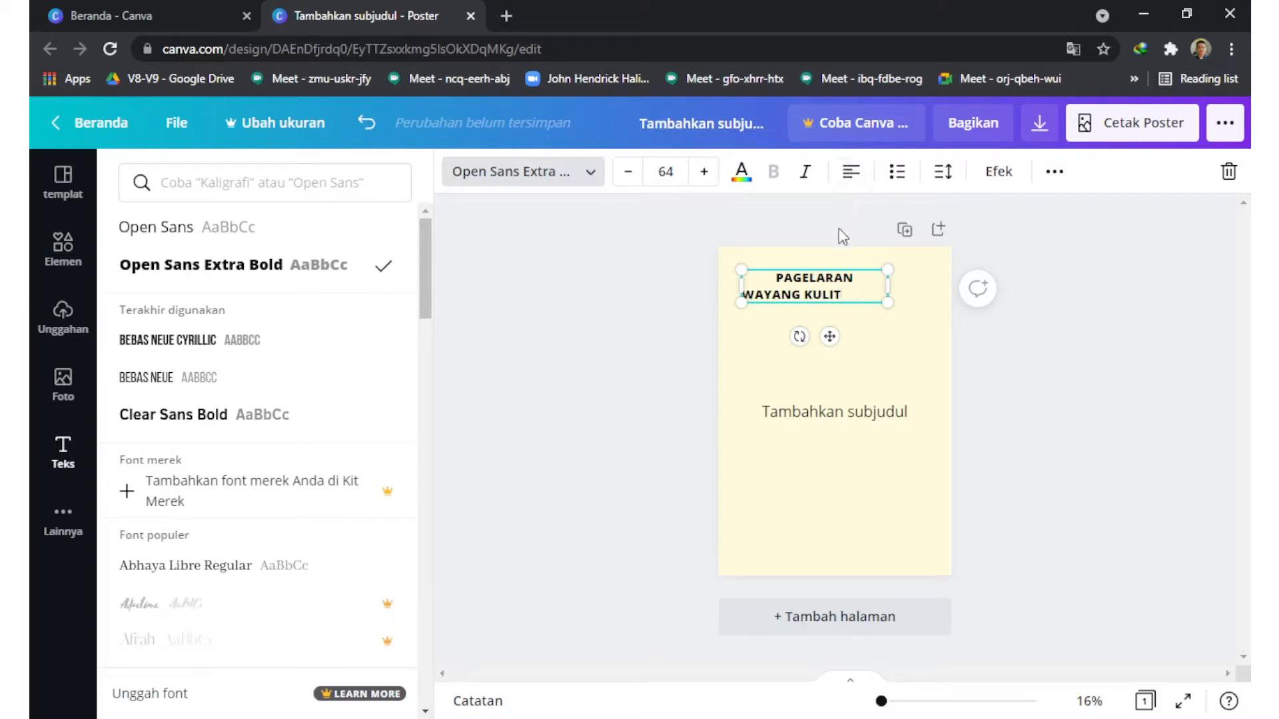
pyautogui.click(852, 174)
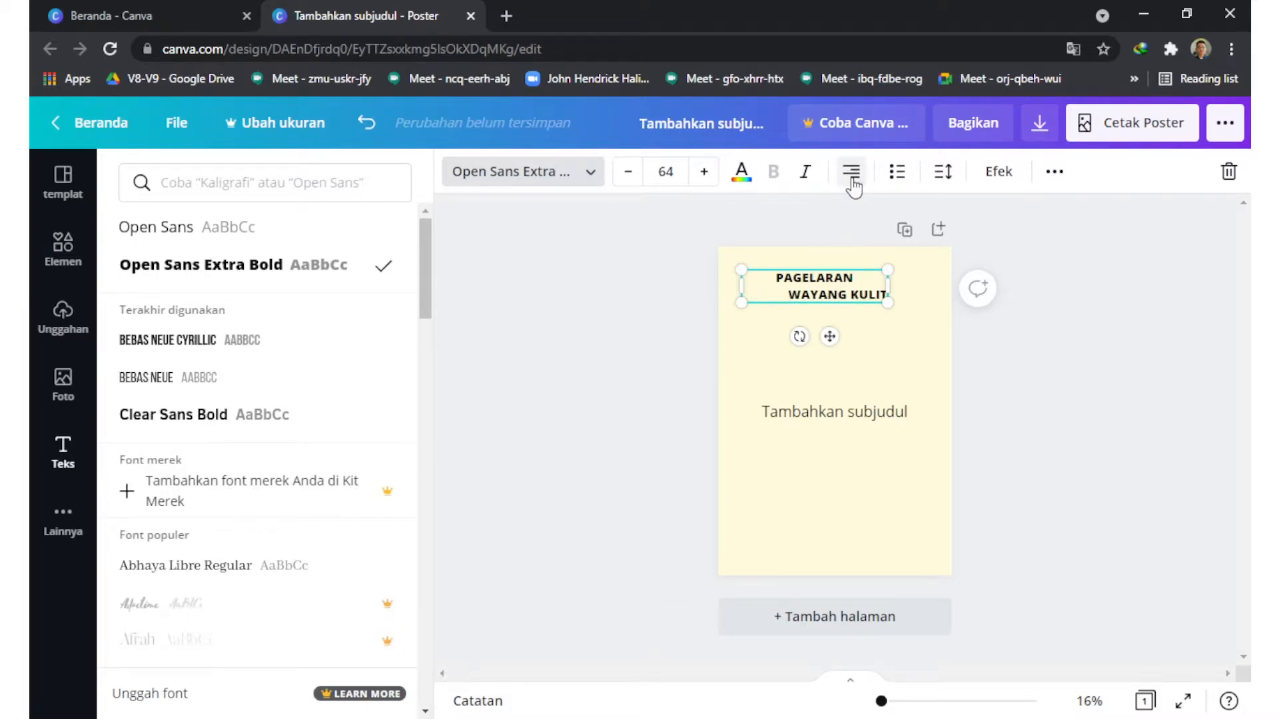
pyautogui.click(852, 175)
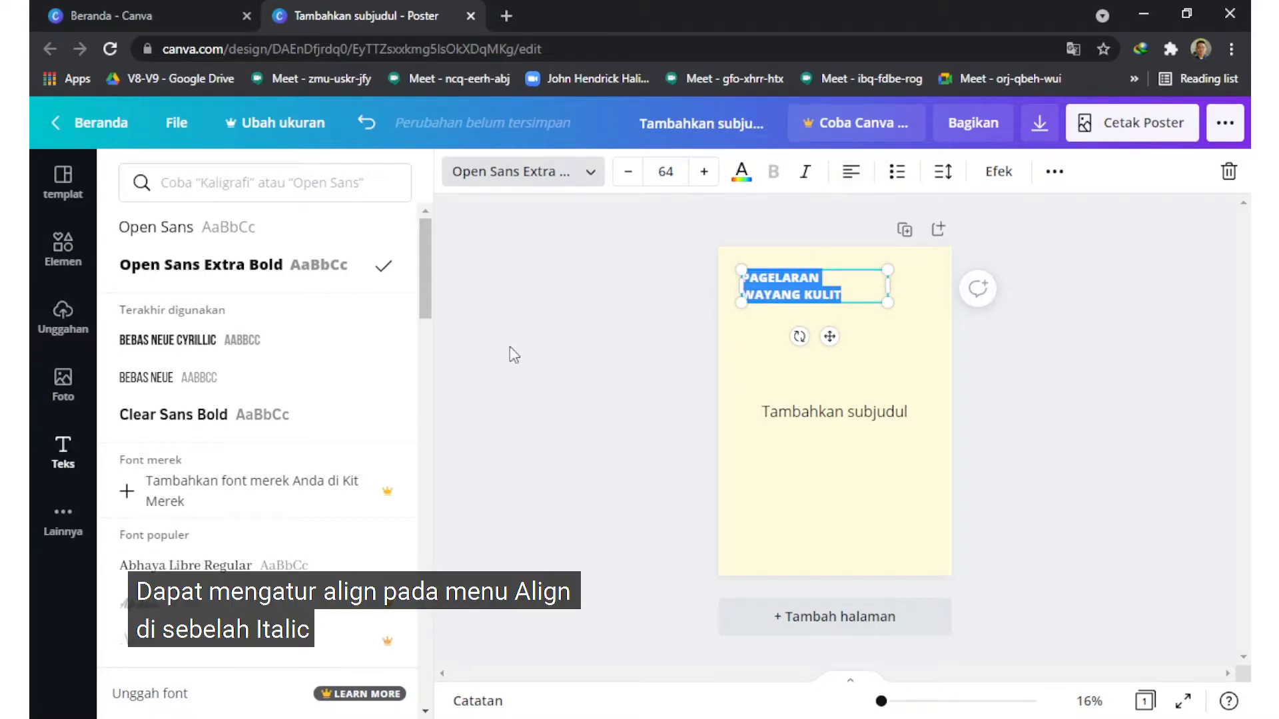
# Step: Increase the font size of the whole heading to 82 and deselect it
pyautogui.click(707, 174)
pyautogui.click(706, 173)
pyautogui.click(708, 174)
pyautogui.click(708, 174)
pyautogui.click(707, 175)
pyautogui.click(708, 174)
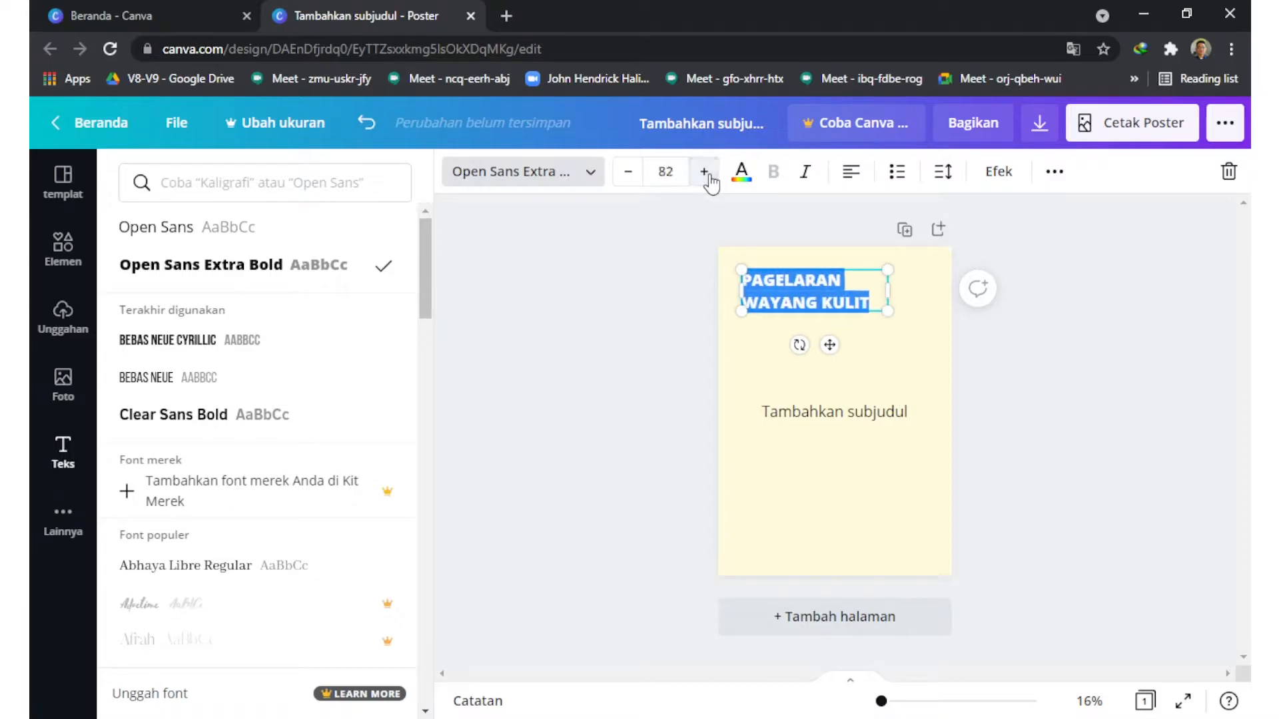
pyautogui.click(646, 352)
pyautogui.click(646, 353)
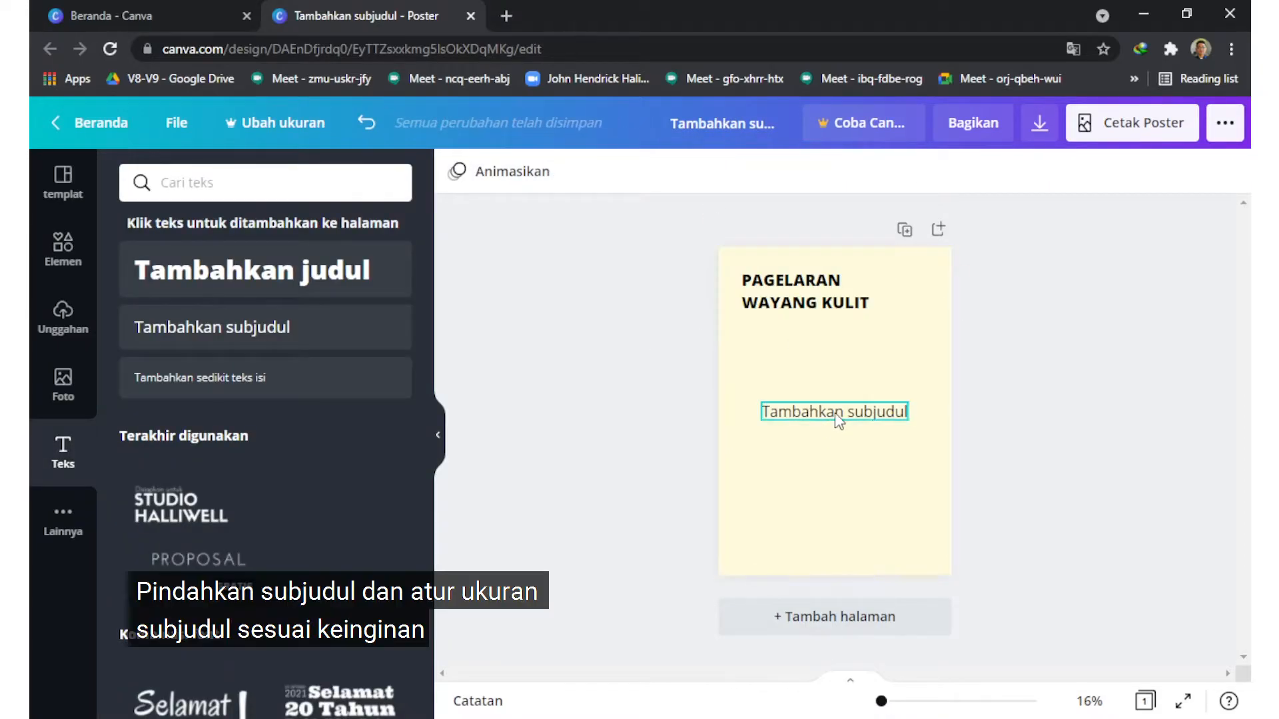
# Step: Move the subheading directly beneath the heading and set its font size to 48
pyautogui.click(878, 415)
pyautogui.moveTo(874, 414); pyautogui.dragTo(856, 327)
pyautogui.doubleClick(852, 322)
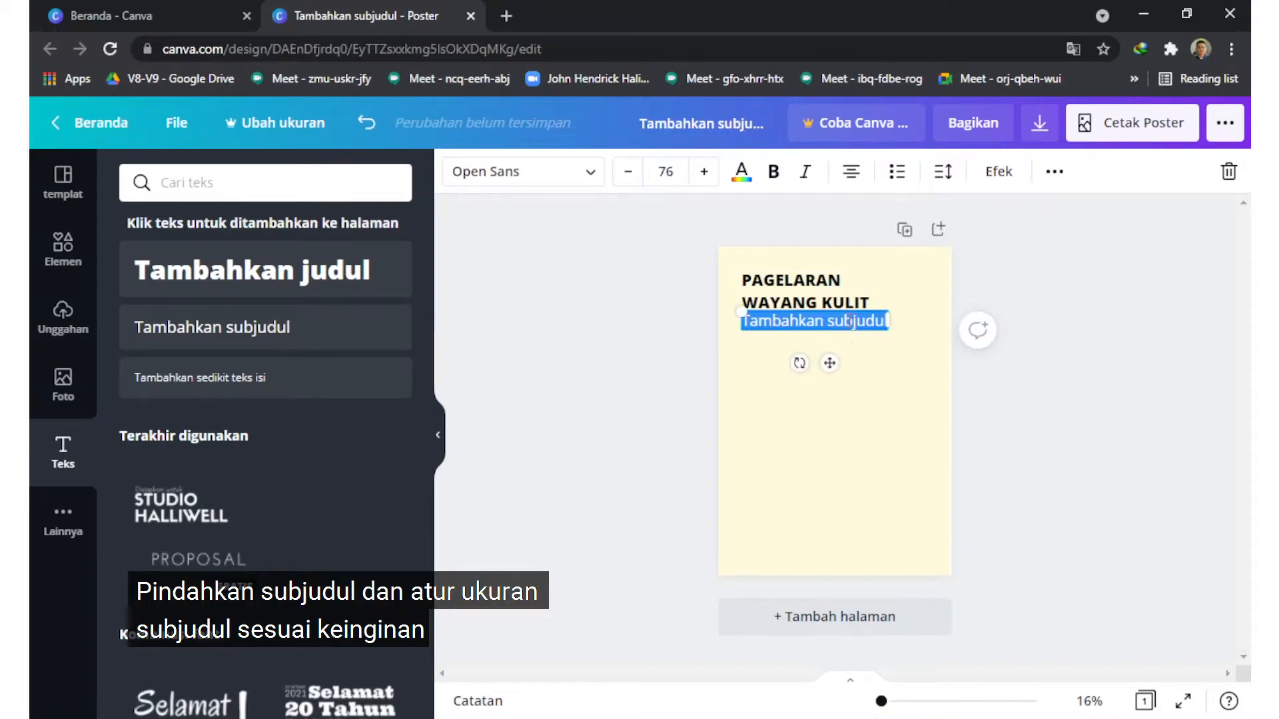
pyautogui.click(627, 171)
pyautogui.click(665, 171)
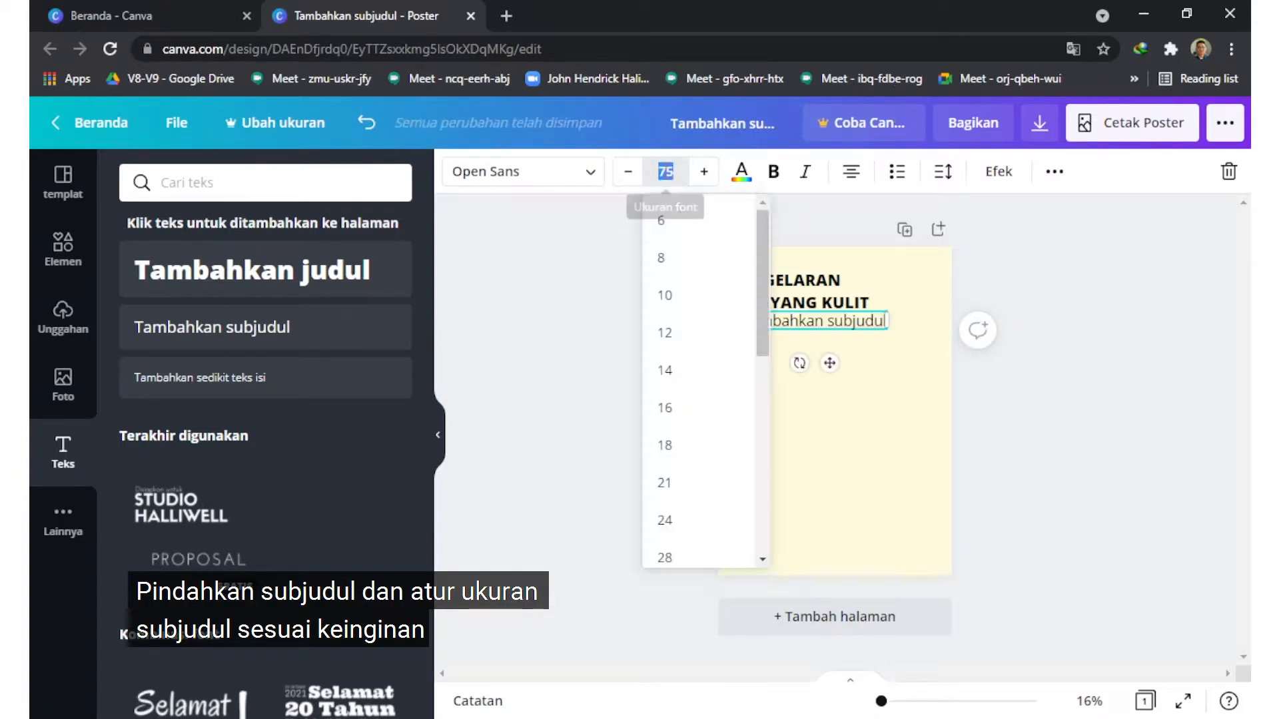
pyautogui.scroll(-5, 685, 353)
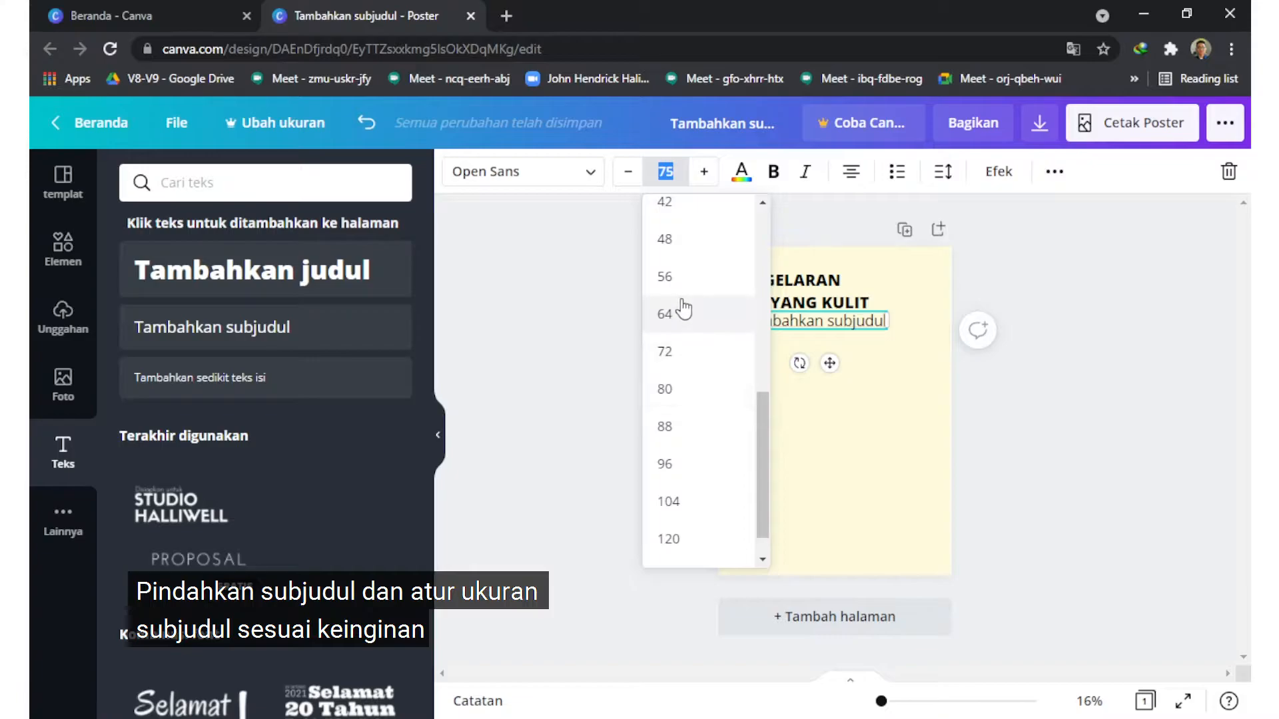
pyautogui.click(696, 313)
pyautogui.click(666, 171)
pyautogui.scroll(2, 669, 343)
pyautogui.click(670, 406)
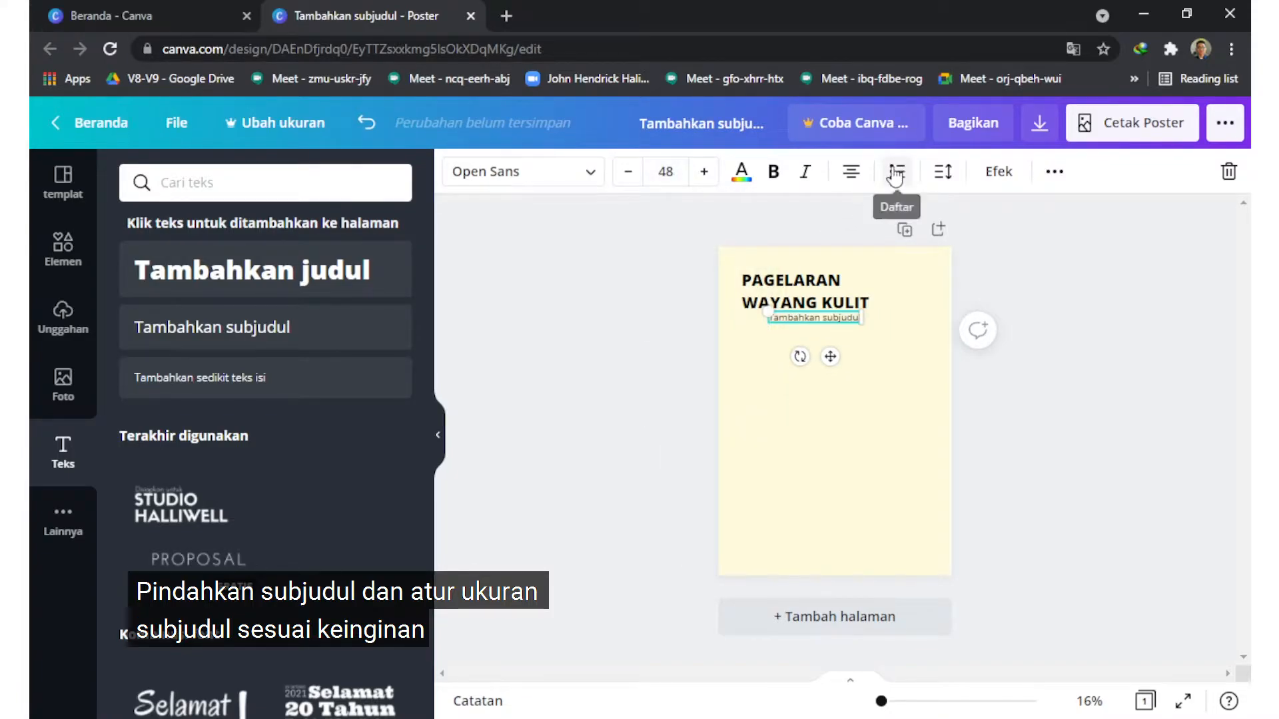
# Step: Left-align the subheading and replace its placeholder text with "Sanggar Mekar Sari X KKN-PPM UGM 2021"
pyautogui.click(809, 321)
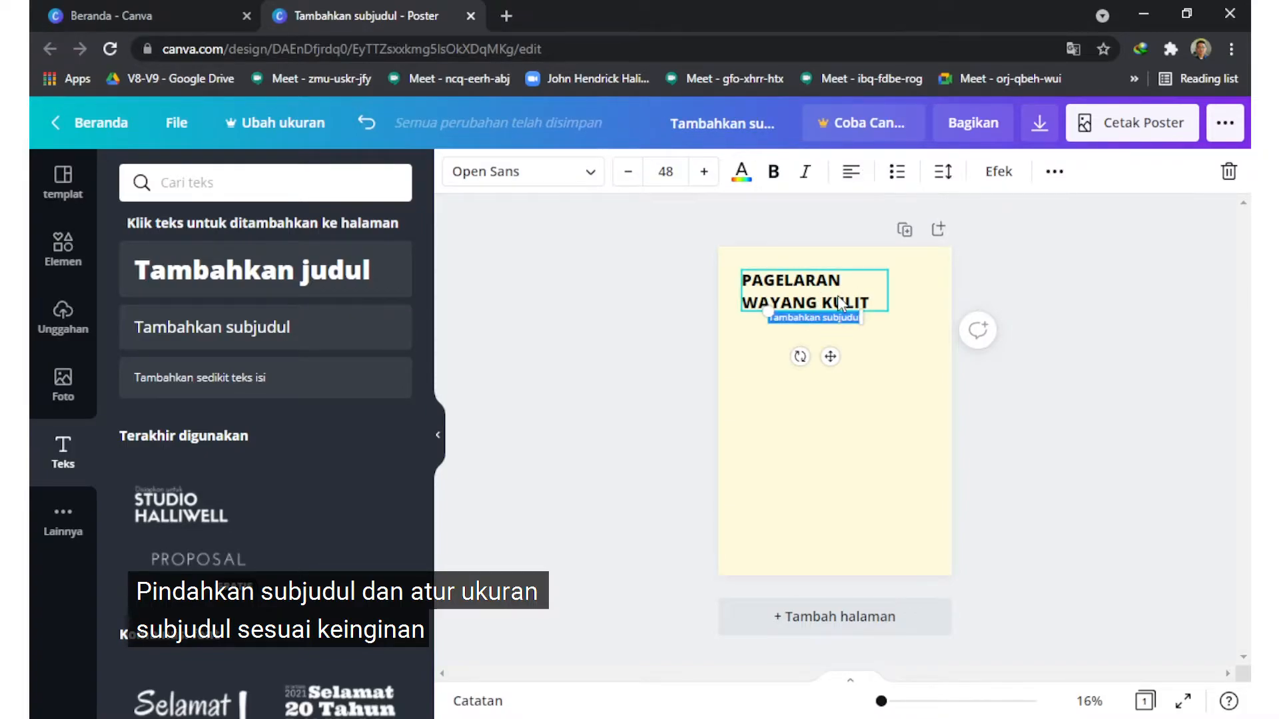
pyautogui.press('BackSpace')
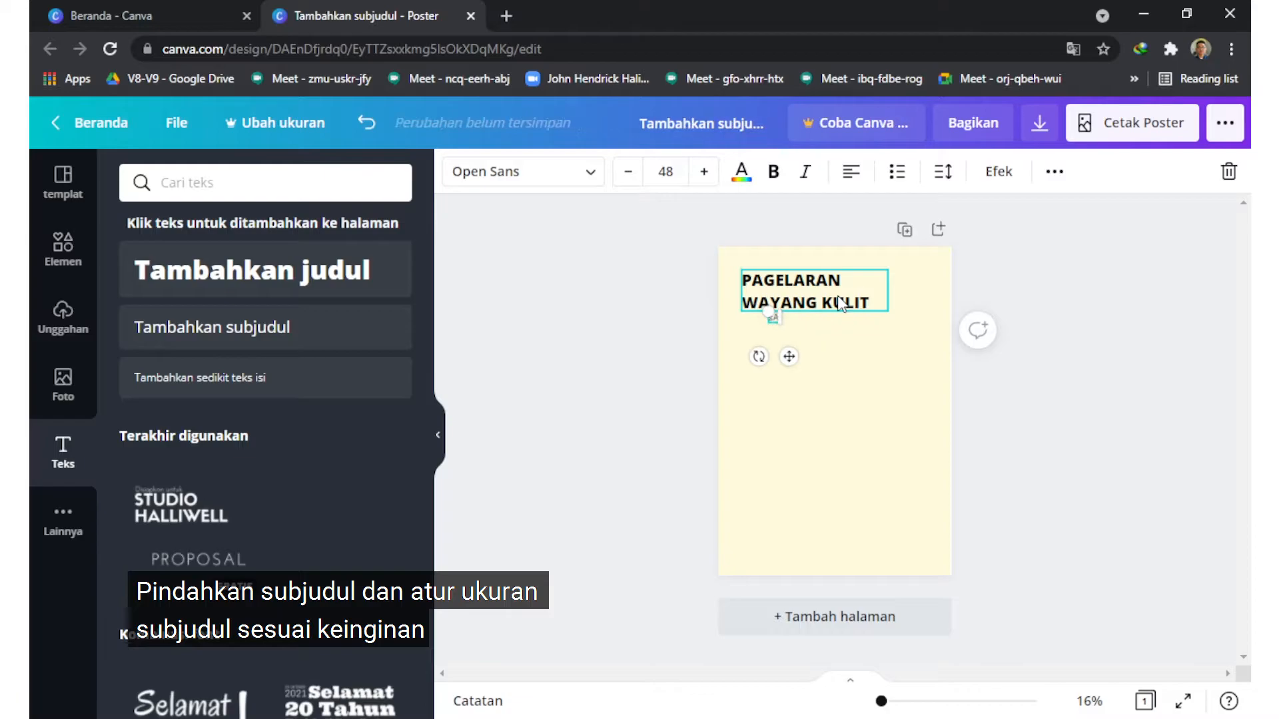
pyautogui.press('BackSpace')
pyautogui.press('BackSpace')
pyautogui.write('Sanggar Mekar Sari X KKN')
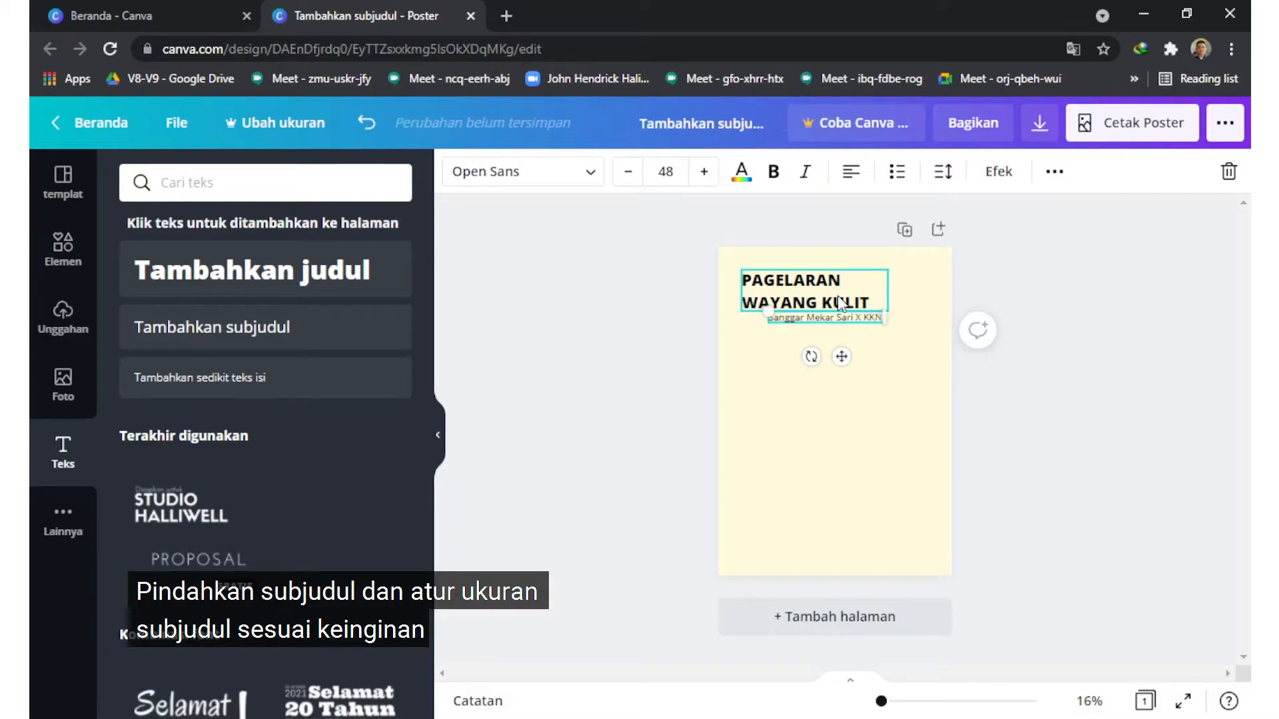
pyautogui.write('-PPM')
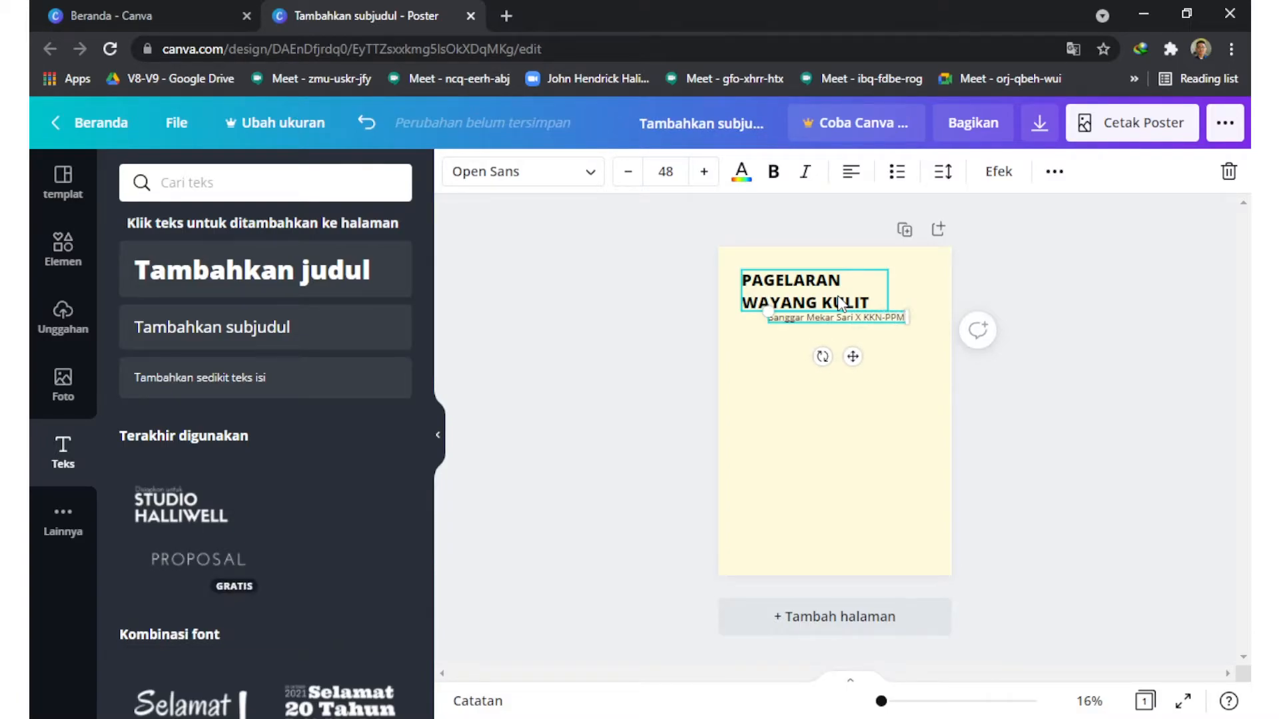
pyautogui.write(' UGM 2021')
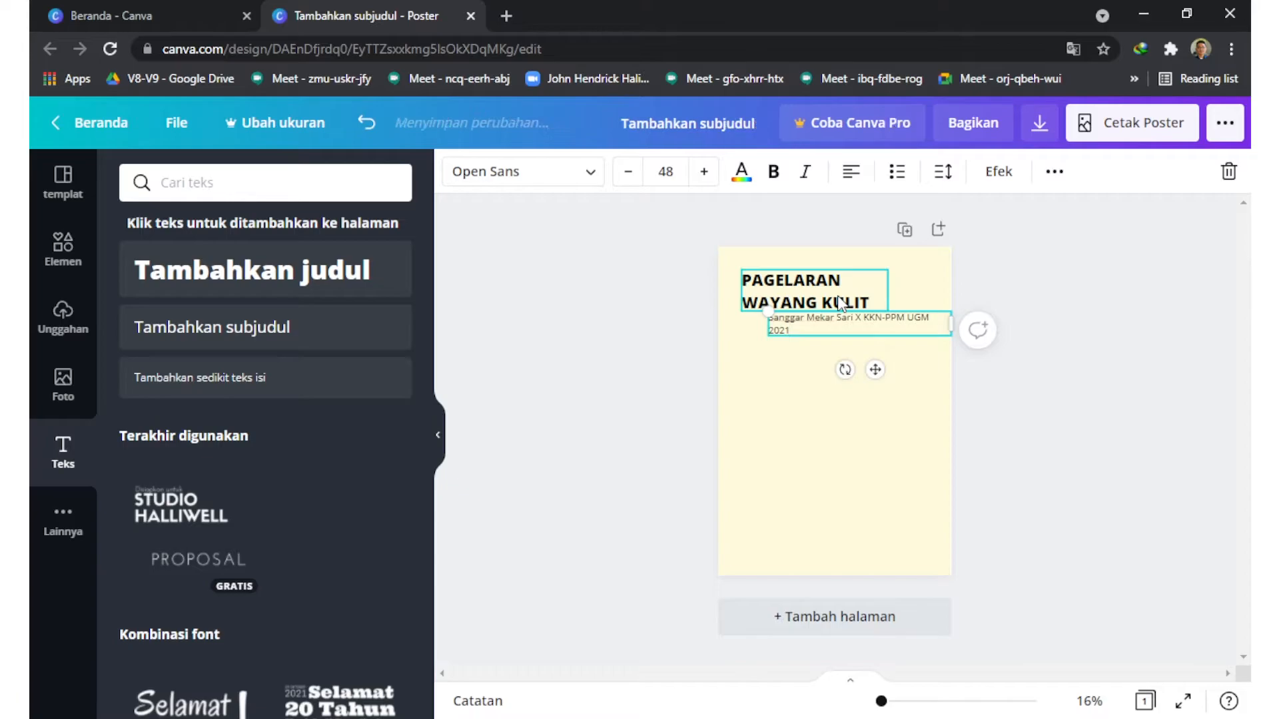
# Step: Reduce the font size of the whole subheading to 47
pyautogui.hotkey('ctrl', 'a')
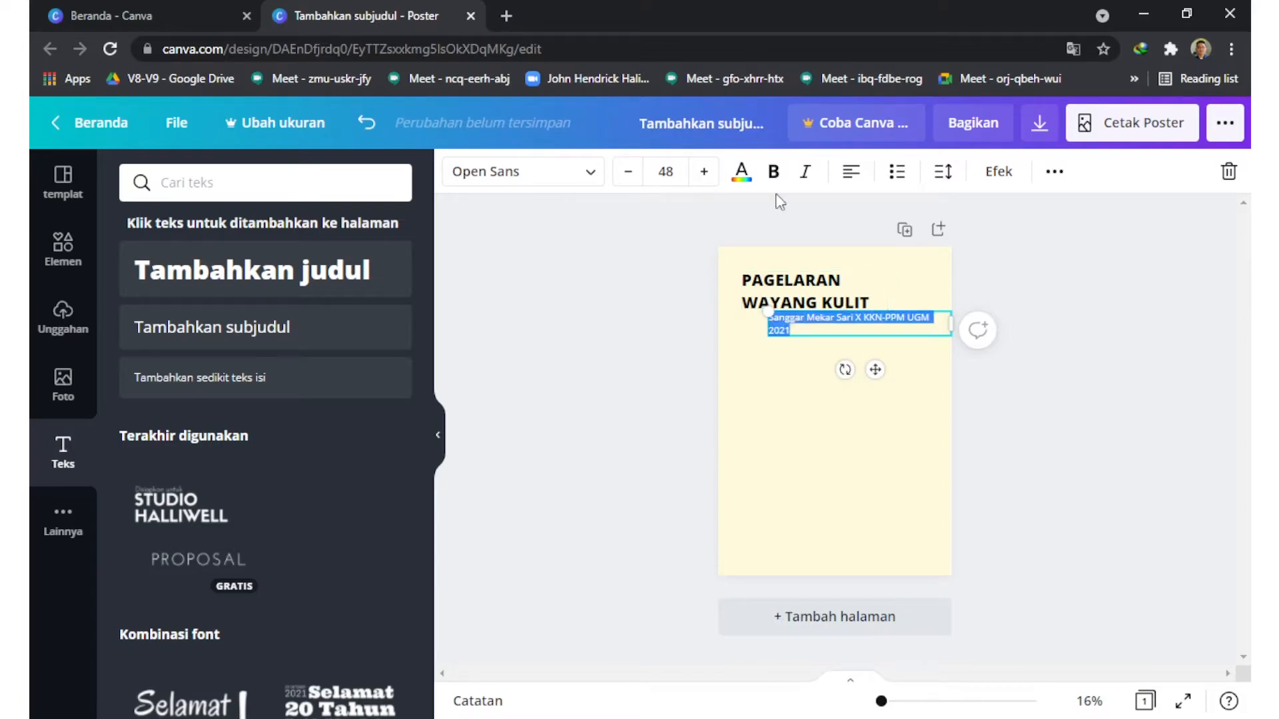
pyautogui.click(627, 171)
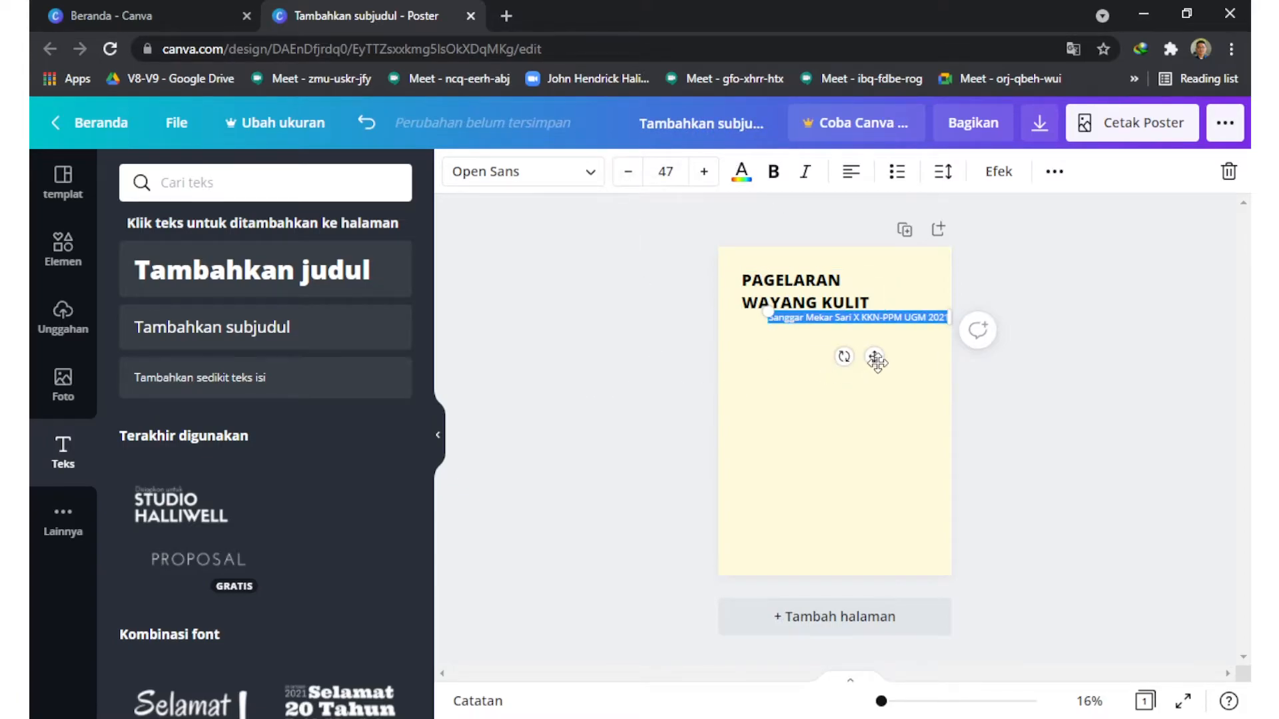
# Step: Move the subheading so its left edge lines up with the heading, and deselect it
pyautogui.moveTo(877, 361); pyautogui.dragTo(848, 363)
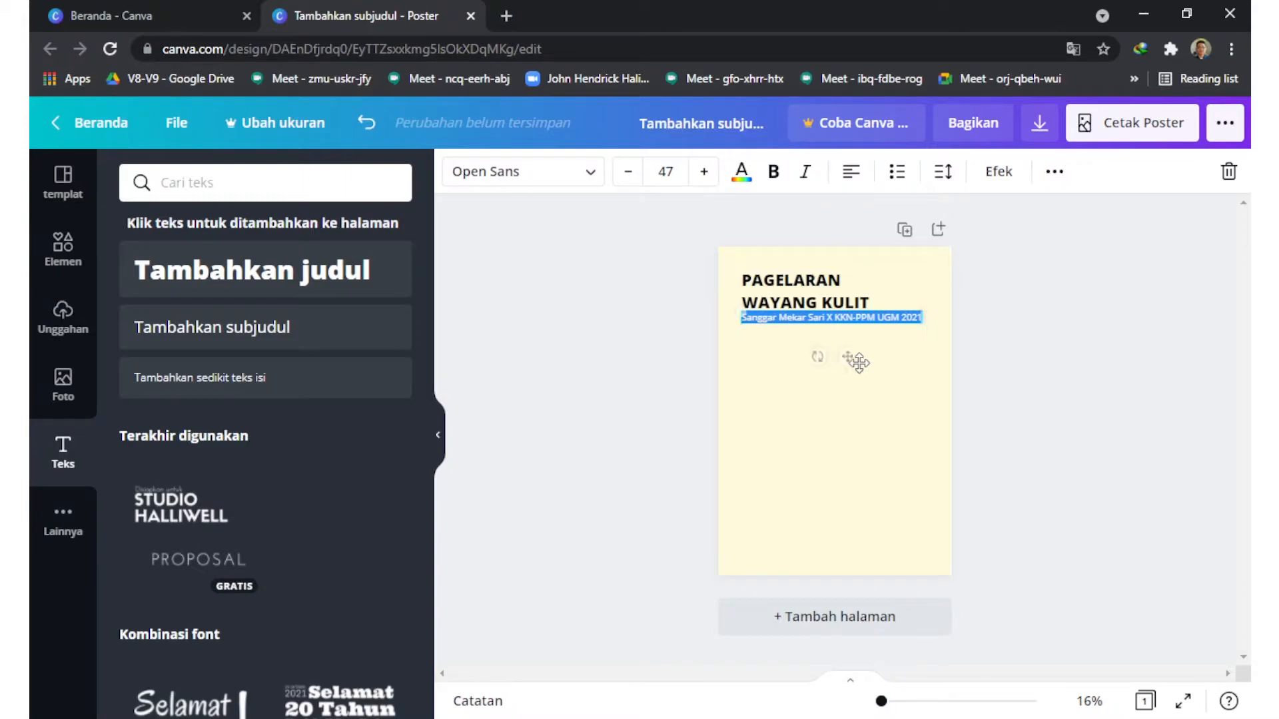
pyautogui.click(1009, 365)
pyautogui.click(863, 317)
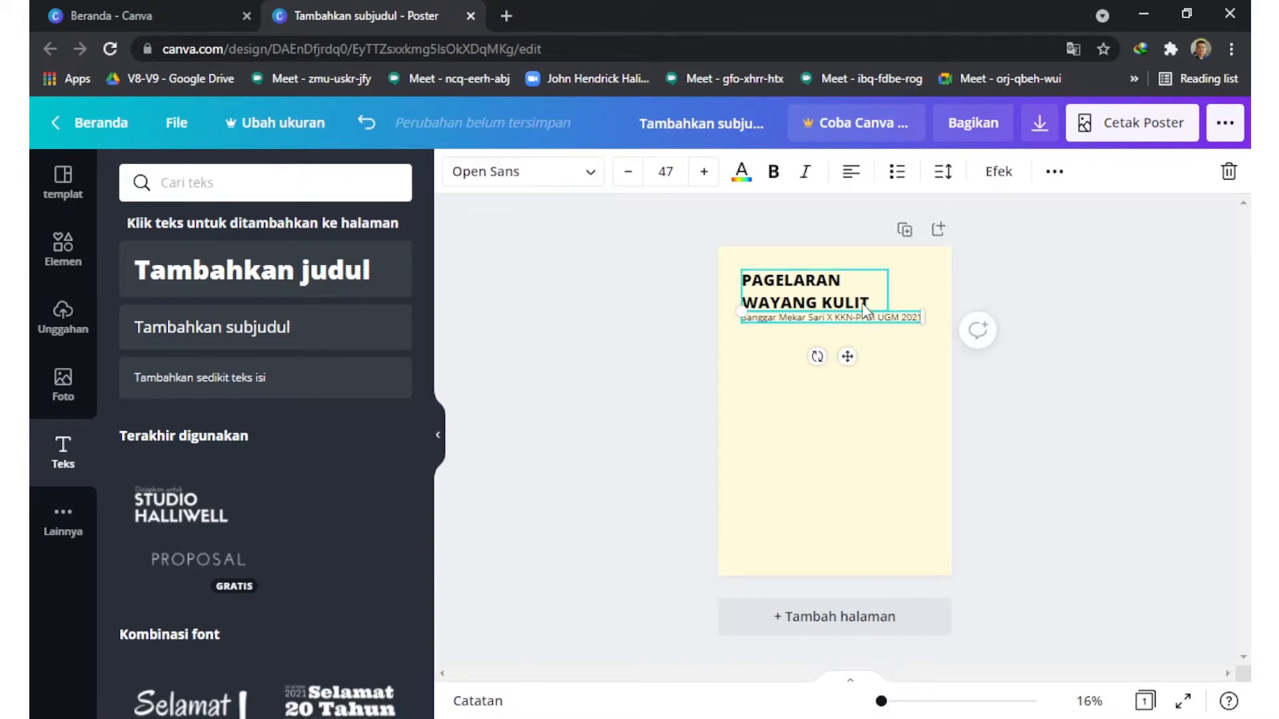
pyautogui.moveTo(918, 699); pyautogui.dragTo(886, 701)
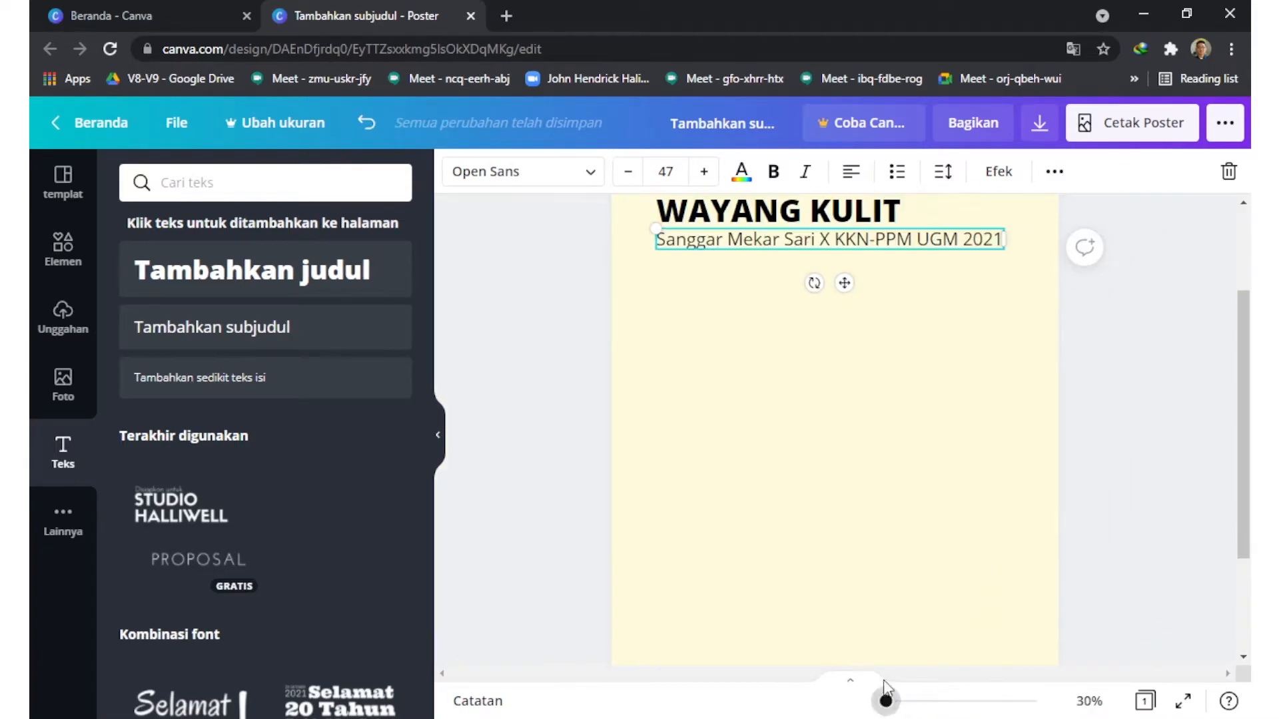
pyautogui.click(1149, 345)
# Step: Change the font of the whole subheading to Open Sans Light
pyautogui.click(870, 383)
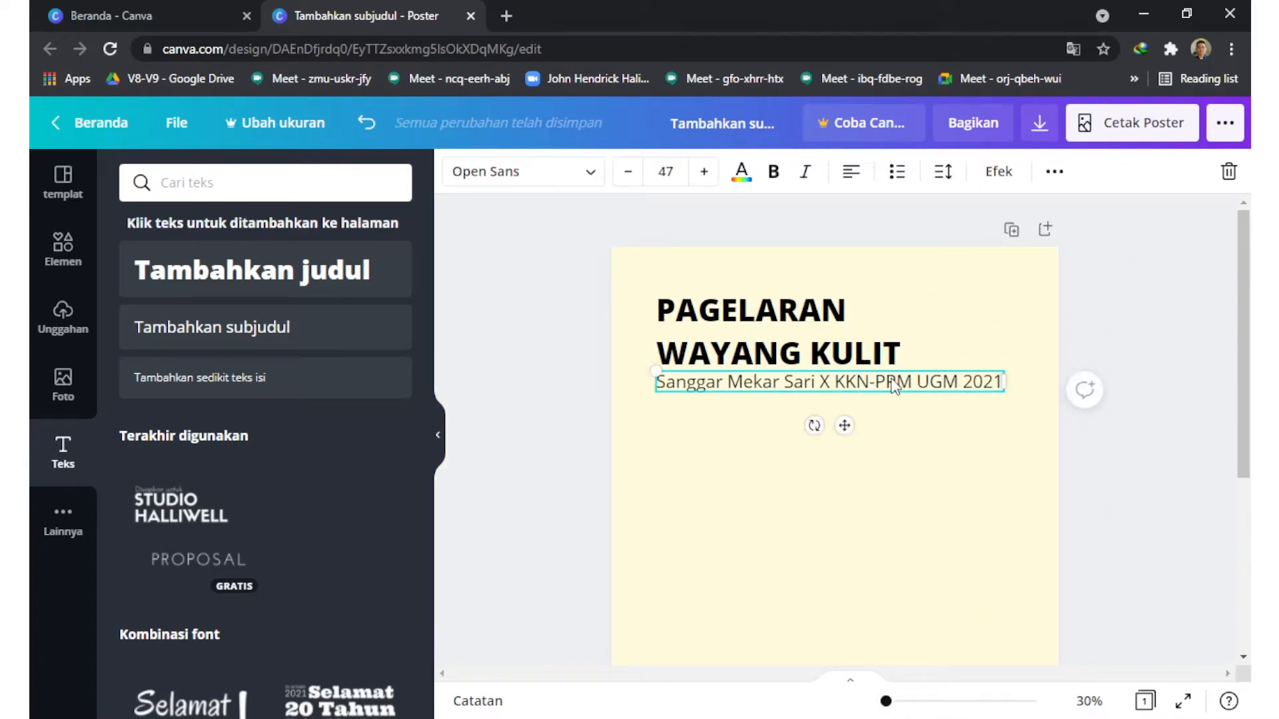
pyautogui.tripleClick(893, 385)
pyautogui.click(586, 171)
pyautogui.scroll(-1, 278, 322)
pyautogui.scroll(1, 278, 245)
pyautogui.write('open sans')
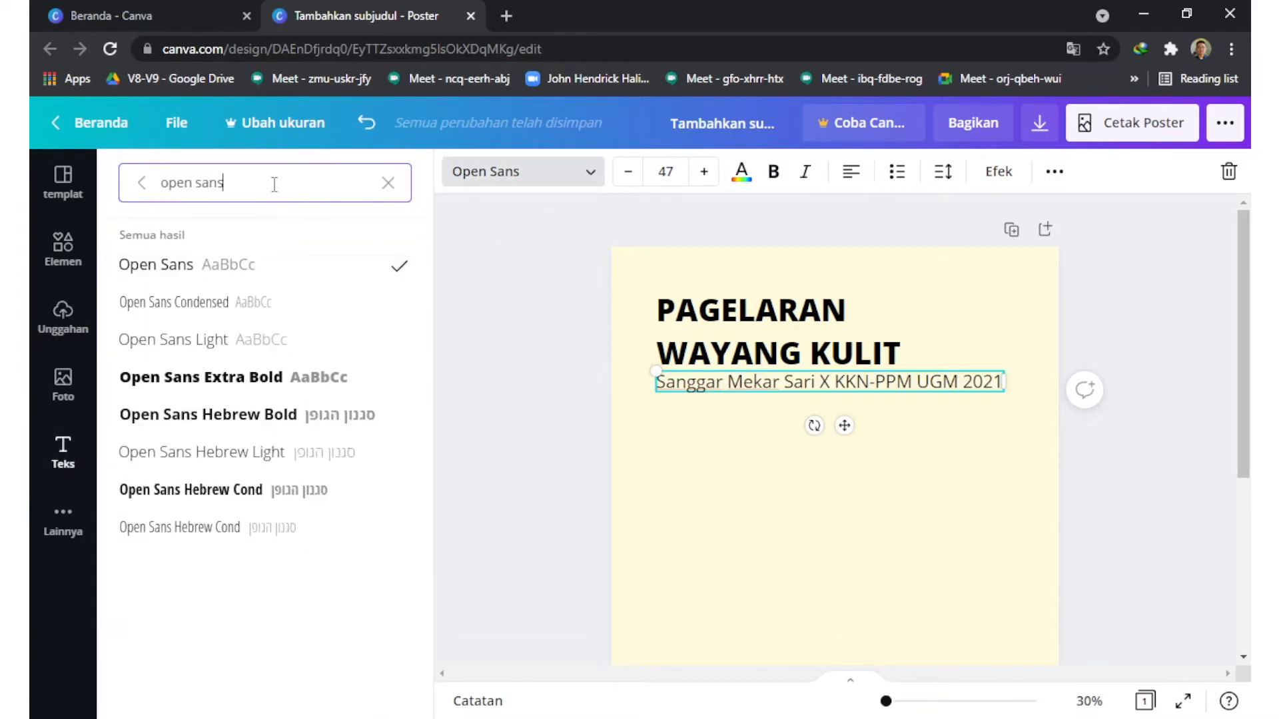
pyautogui.click(172, 340)
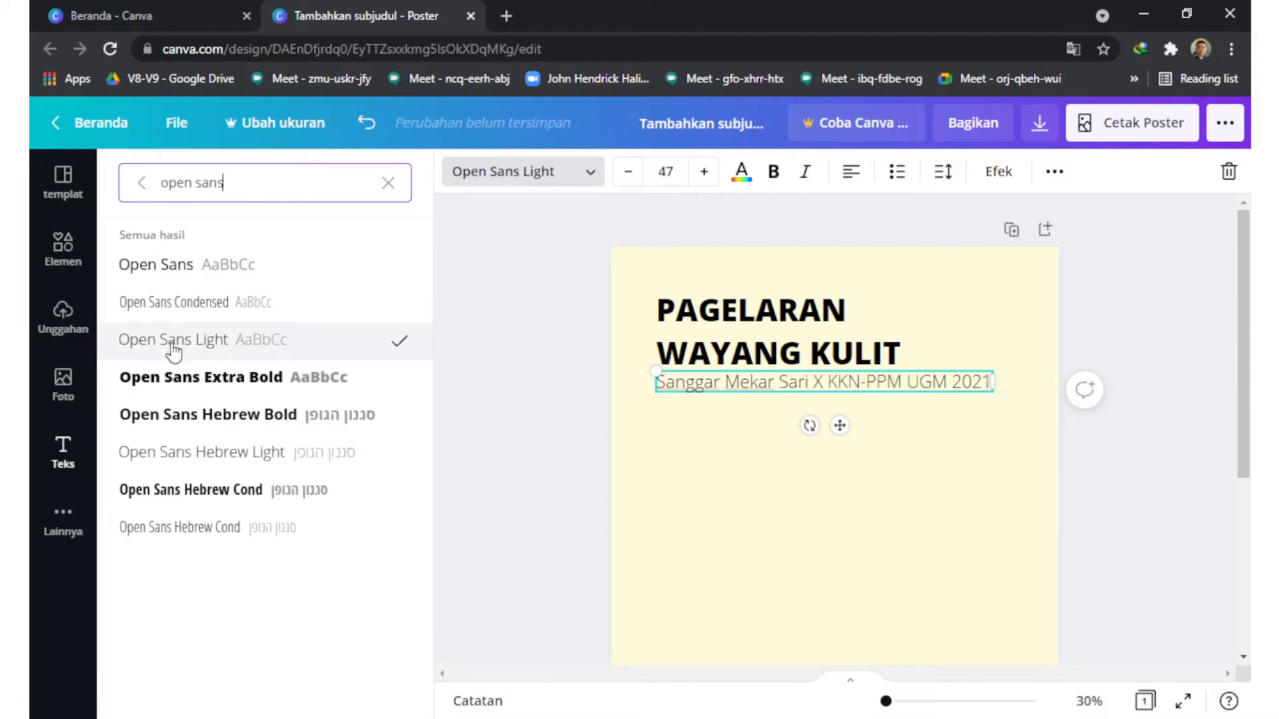
# Step: Reduce the font size of the whole subheading to 36
pyautogui.tripleClick(840, 382)
pyautogui.click(665, 171)
pyautogui.scroll(-4, 693, 489)
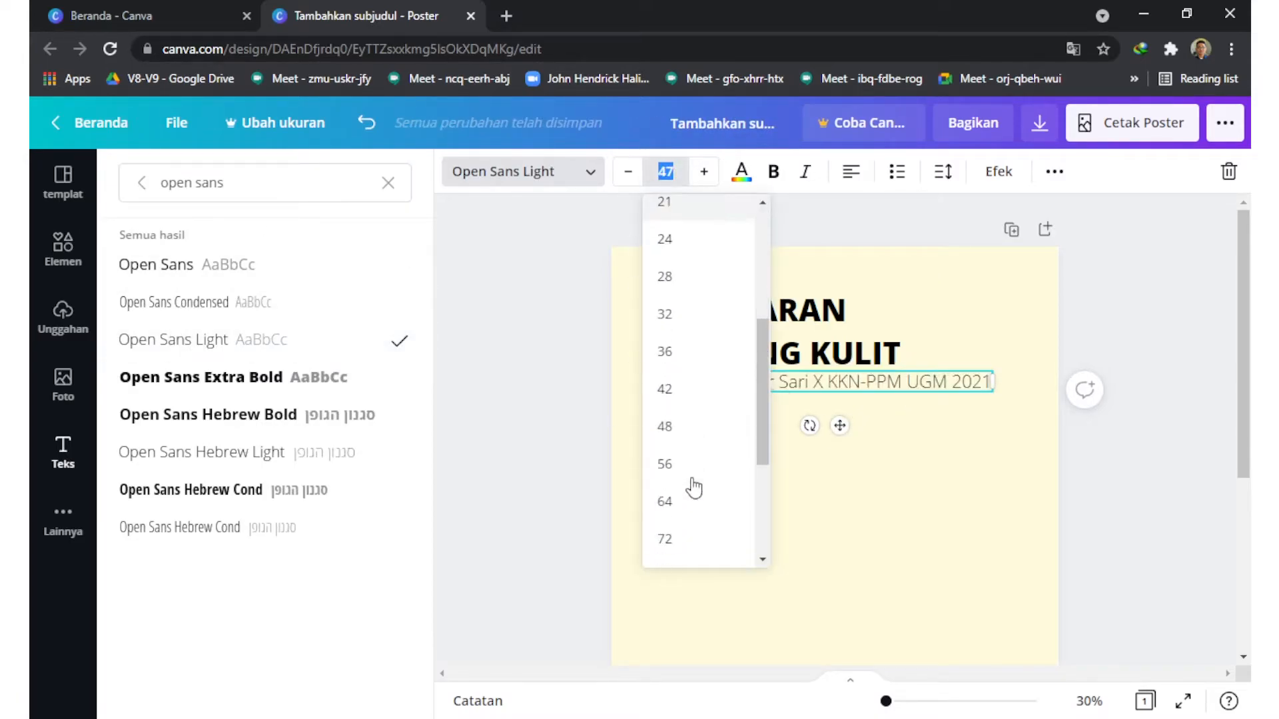
pyautogui.click(686, 353)
pyautogui.click(503, 363)
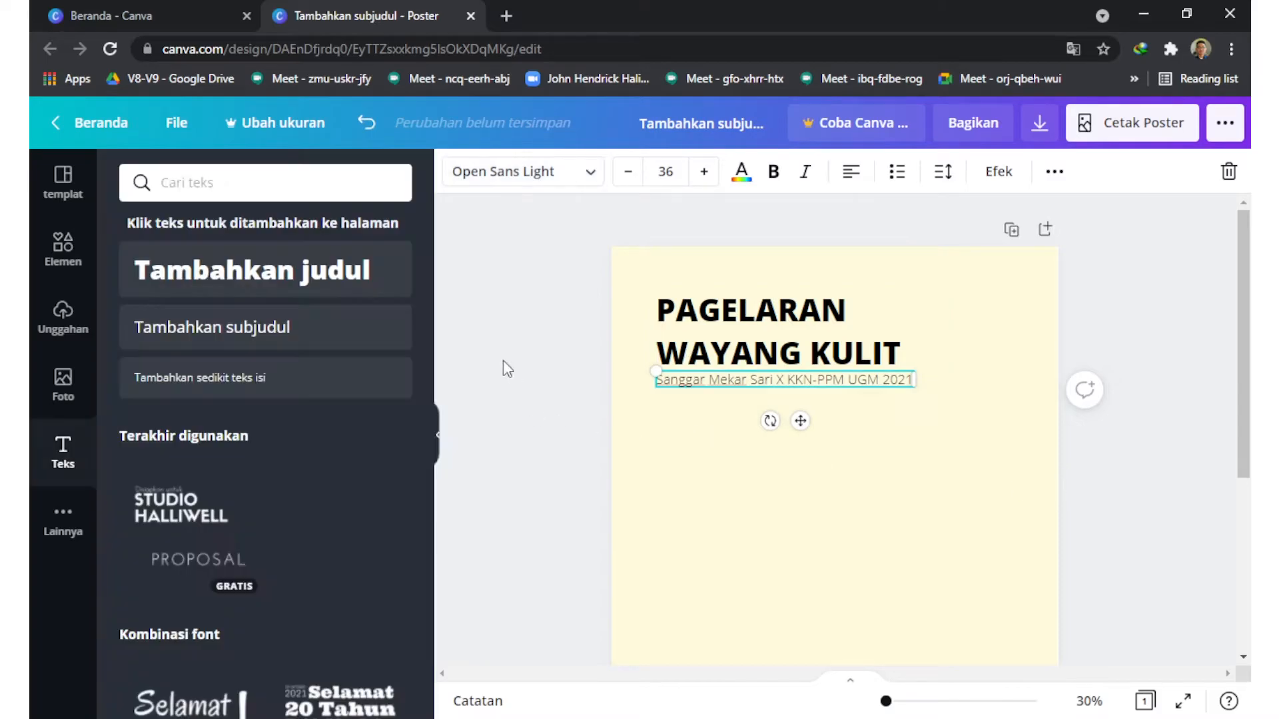
# Step: Nudge the subheading slightly to the right beneath the heading
pyautogui.click(737, 417)
pyautogui.click(740, 382)
pyautogui.press('Right')
pyautogui.press('Right')
pyautogui.press('Right')
# Step: Increase the font size of the whole heading to 88 and deselect it
pyautogui.doubleClick(848, 351)
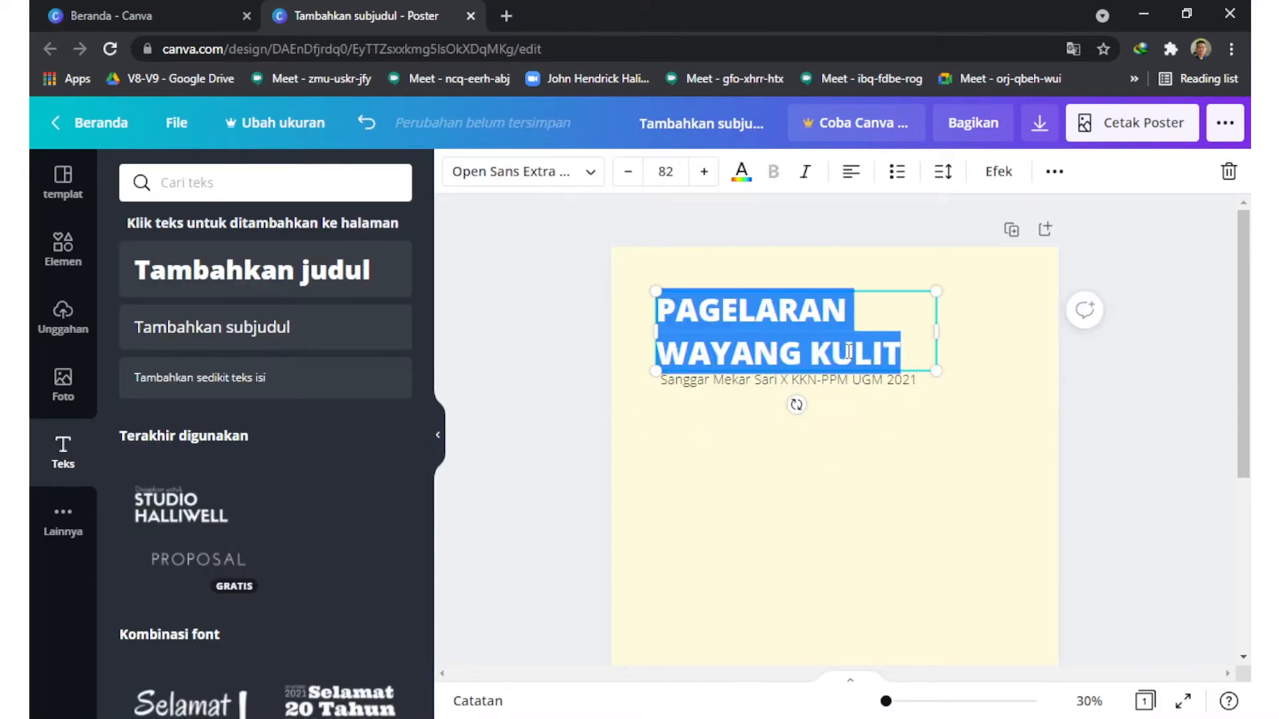
pyautogui.click(694, 171)
pyautogui.click(694, 172)
pyautogui.click(693, 172)
pyautogui.click(696, 171)
pyautogui.click(696, 171)
pyautogui.click(696, 171)
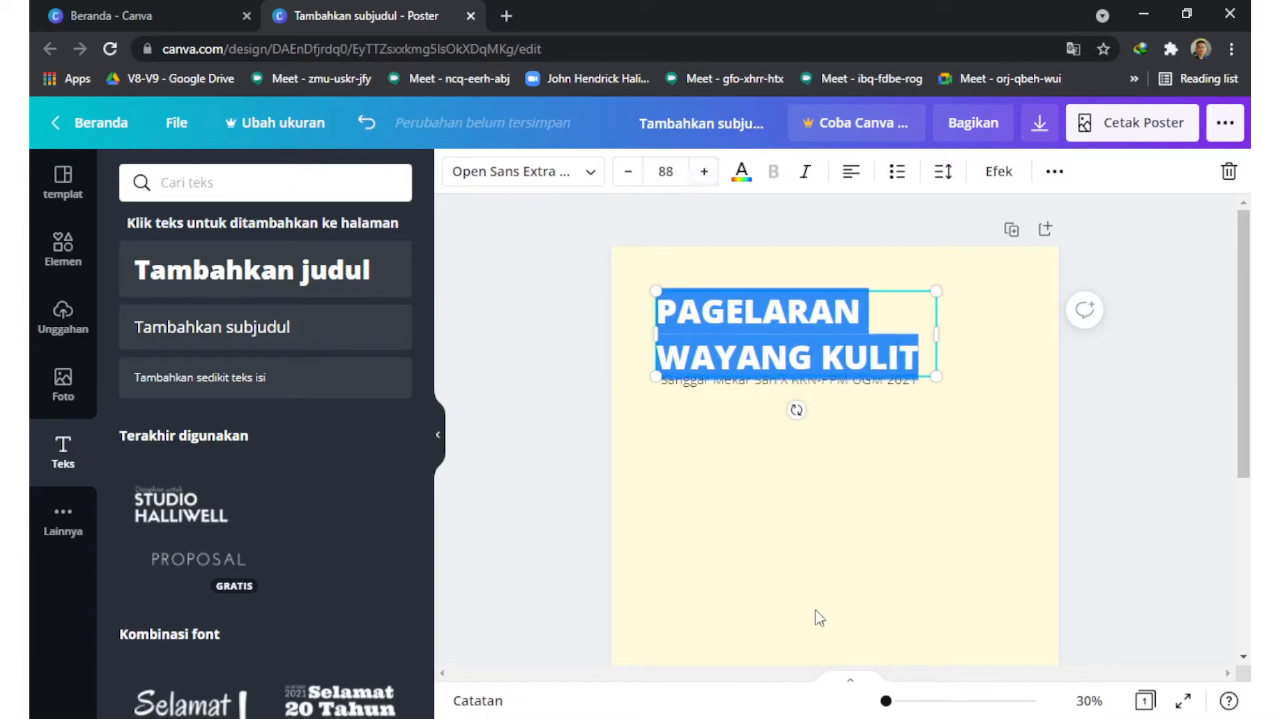
pyautogui.click(817, 608)
pyautogui.click(806, 390)
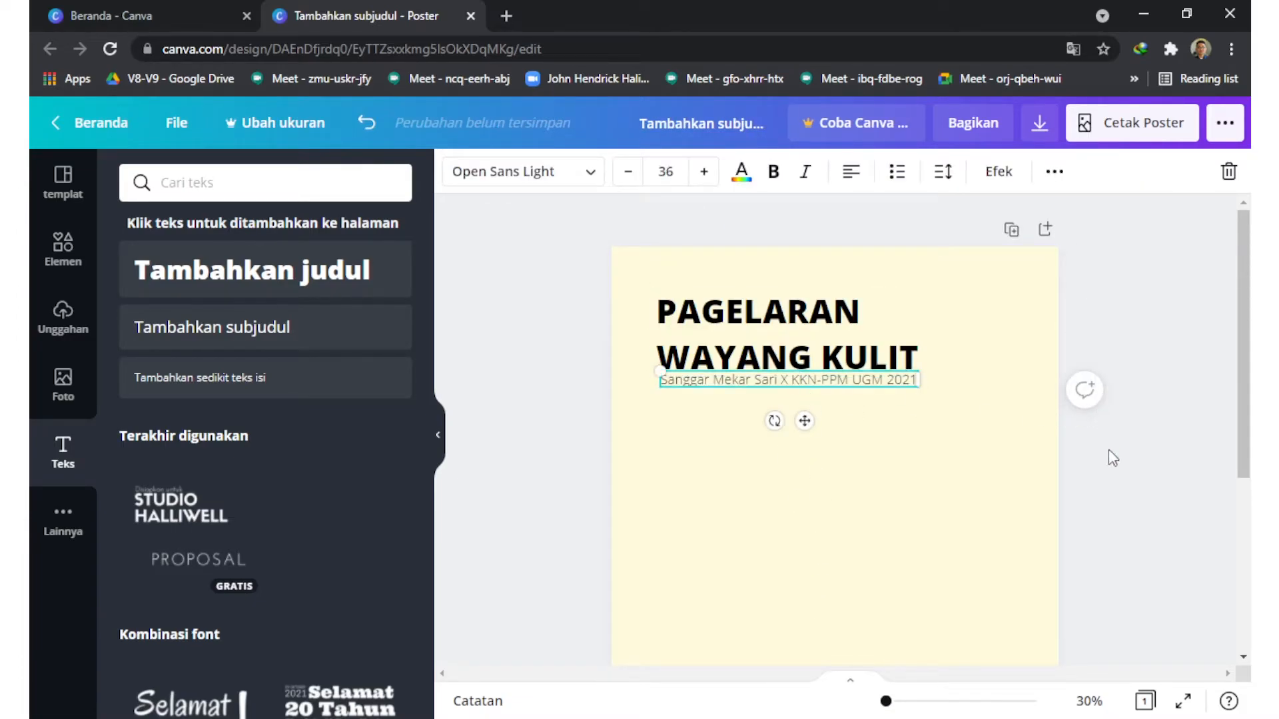
pyautogui.click(821, 431)
pyautogui.scroll(-2, 1019, 397)
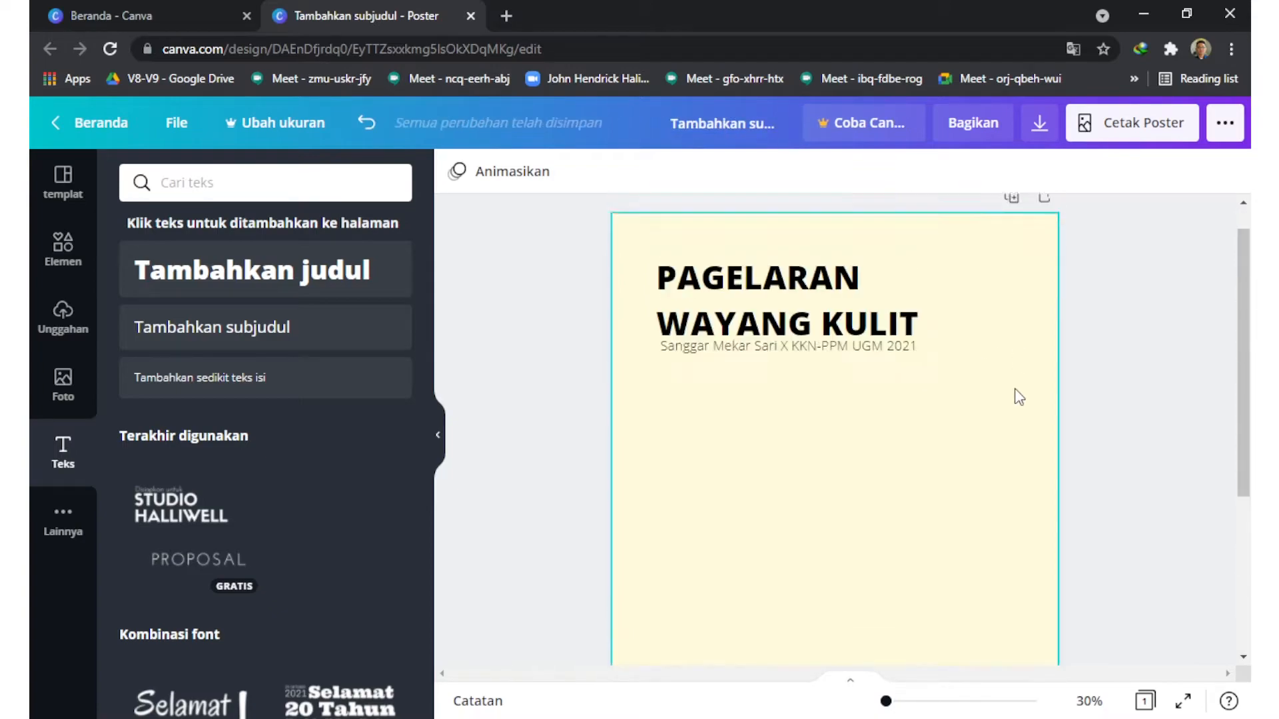
pyautogui.scroll(-2, 1013, 401)
pyautogui.scroll(1, 953, 468)
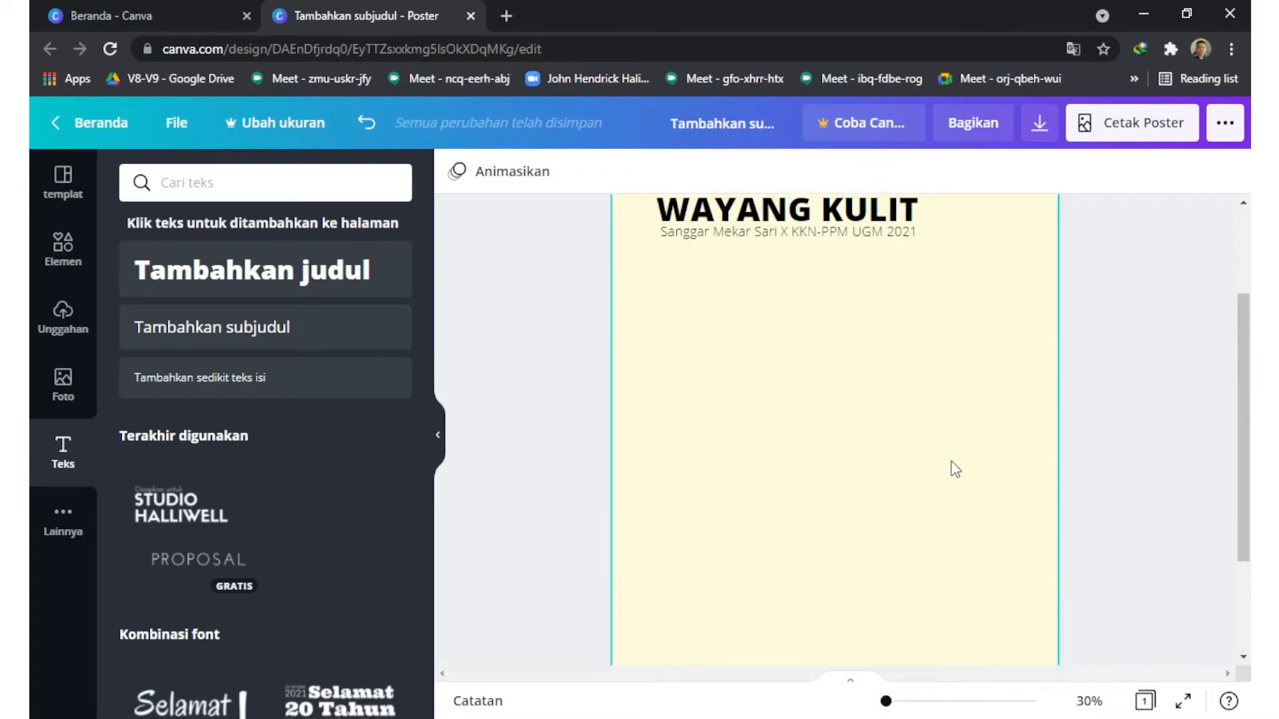
pyautogui.scroll(1, 955, 469)
# Step: Place the previously uploaded wayang photo on the poster below the subheading
pyautogui.click(64, 401)
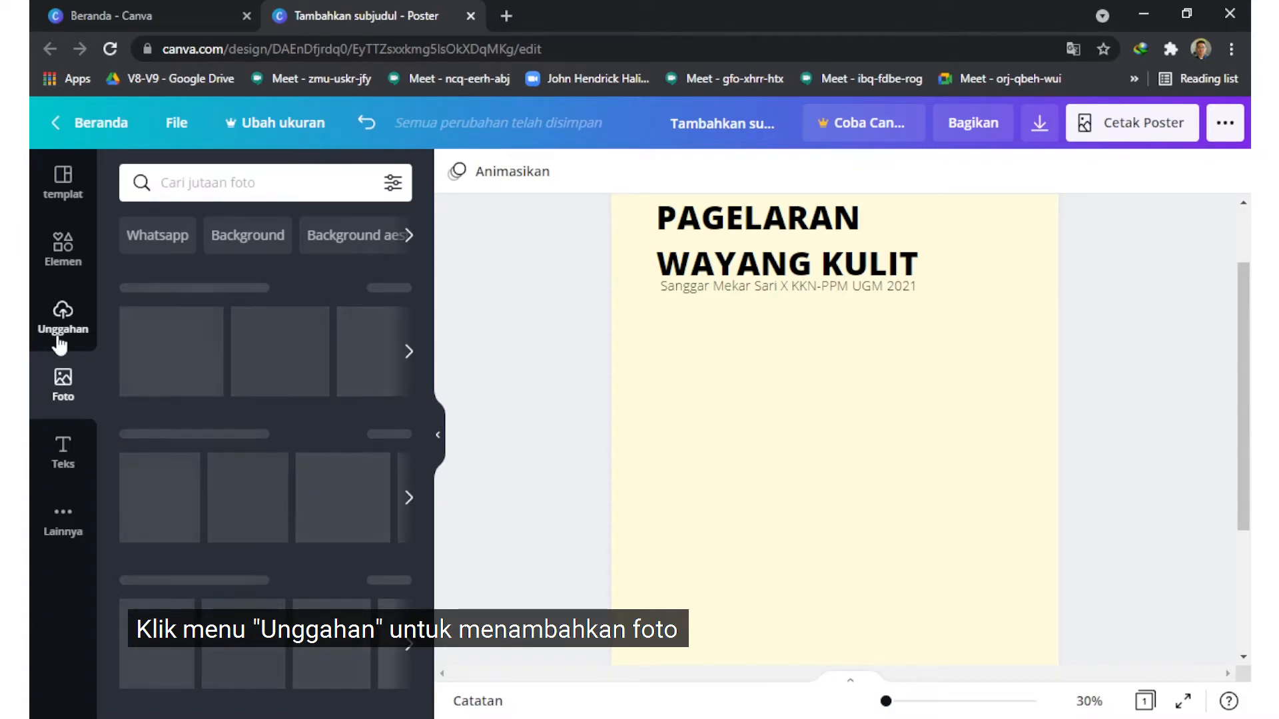
pyautogui.click(79, 310)
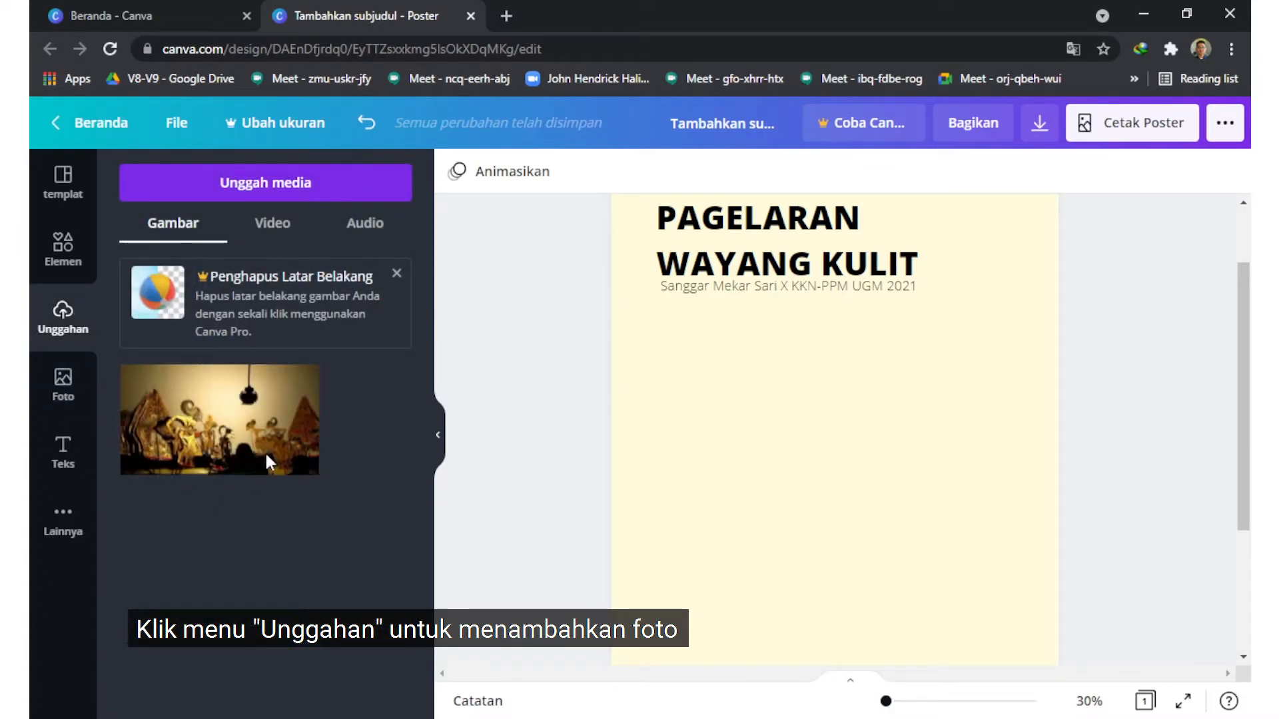
pyautogui.click(249, 467)
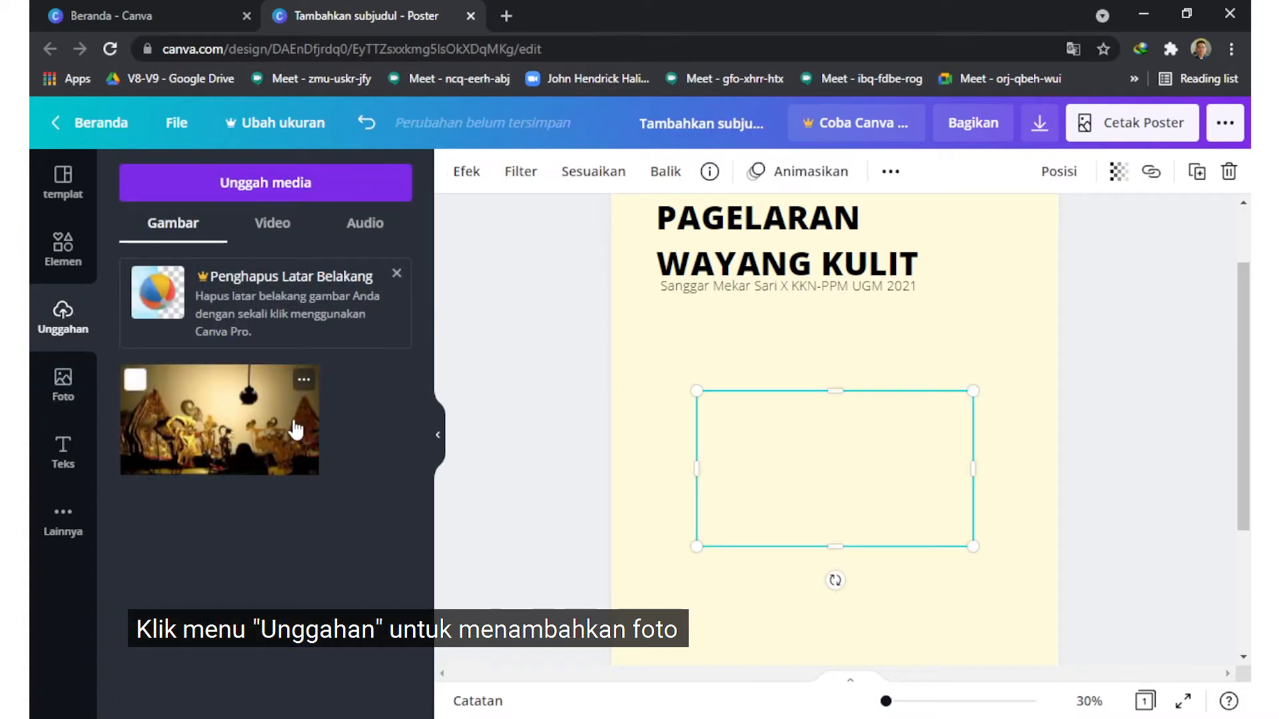
# Step: Delete the wayang photo from the uploaded images and upload it again from the device
pyautogui.click(303, 383)
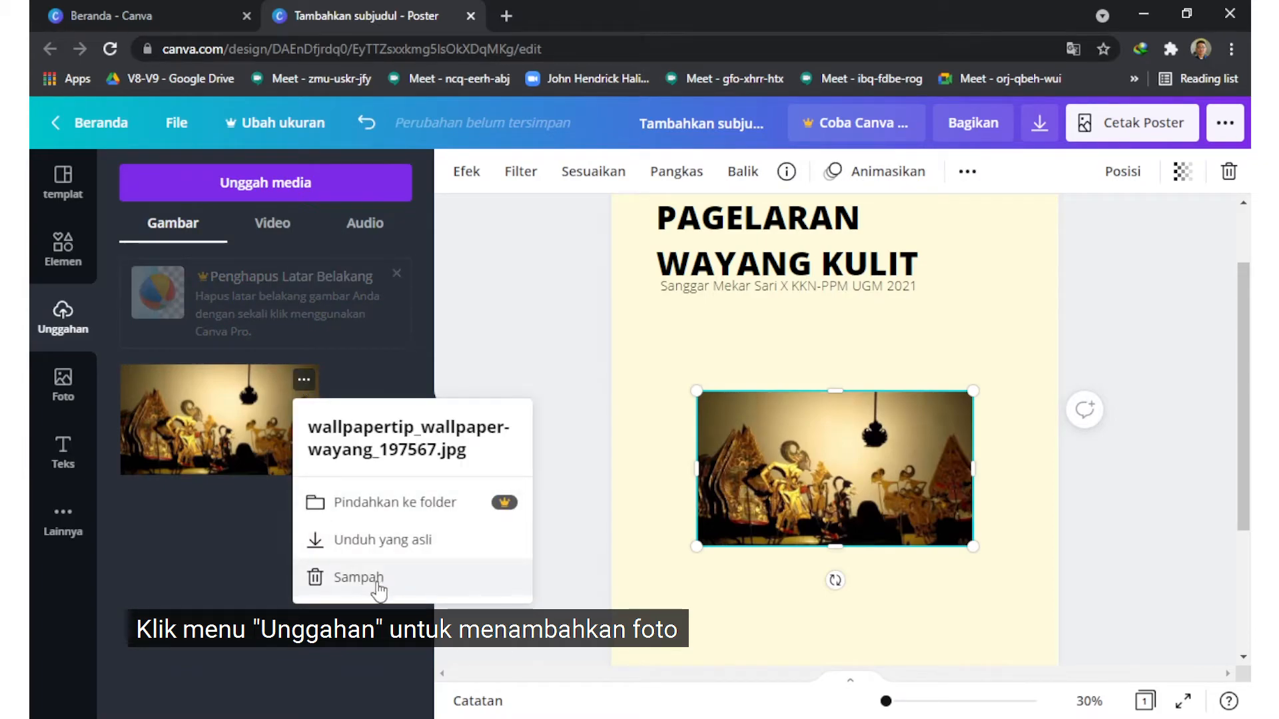
pyautogui.click(413, 575)
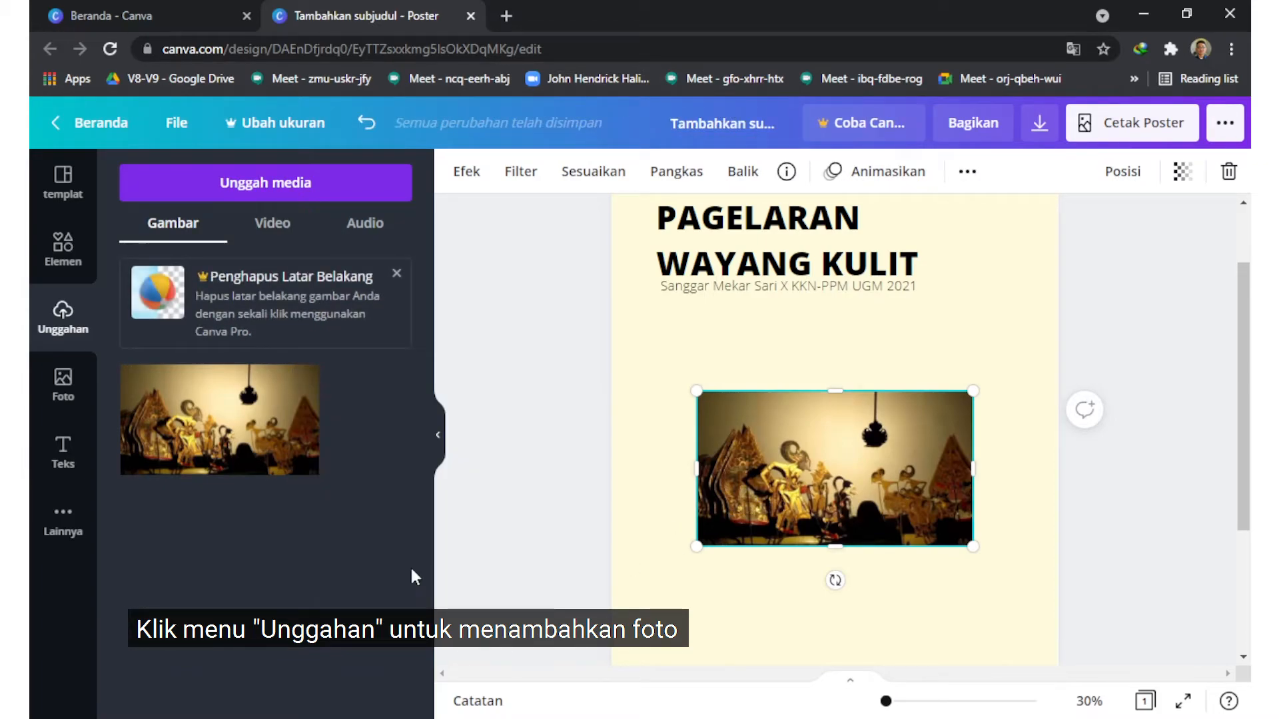
pyautogui.click(265, 183)
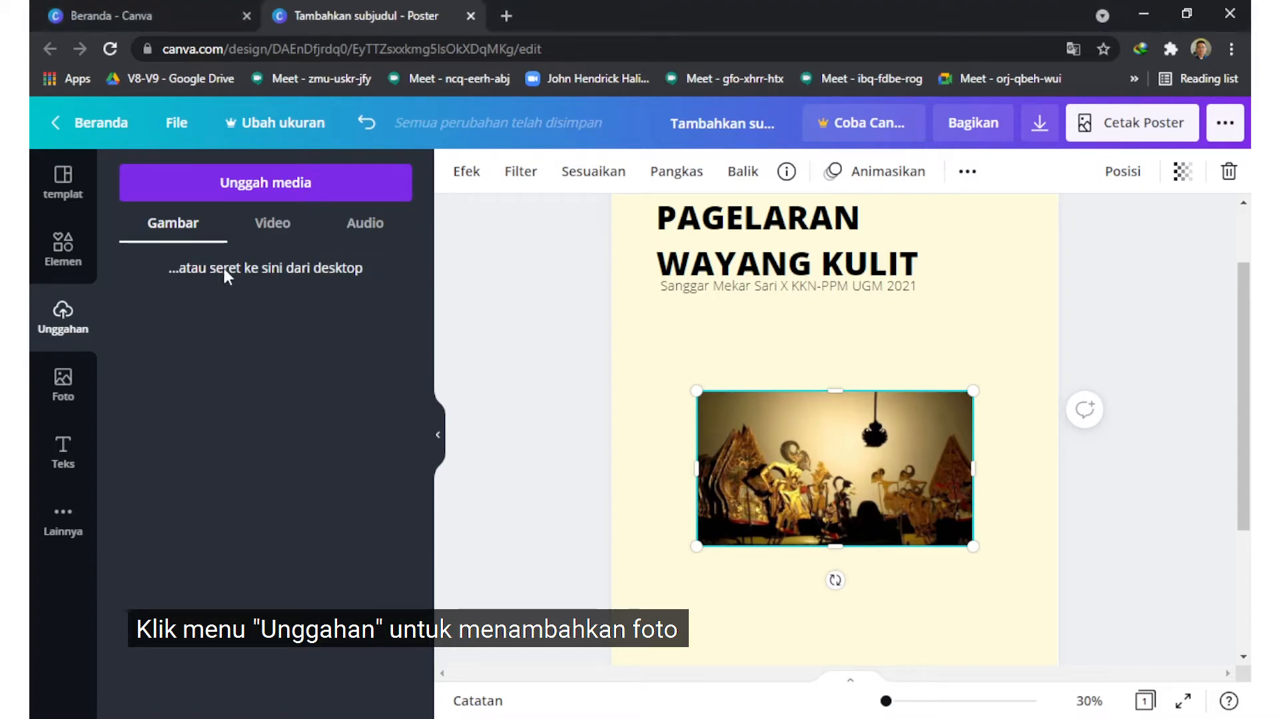
pyautogui.click(257, 201)
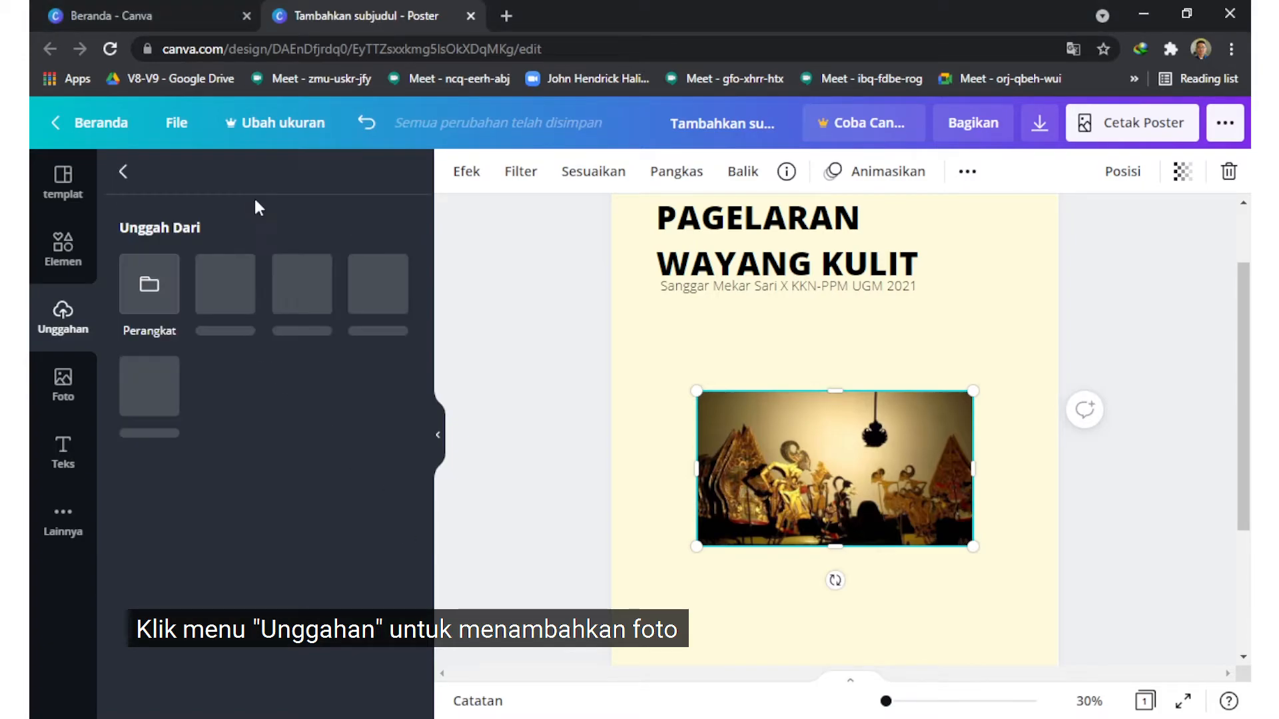
pyautogui.click(145, 300)
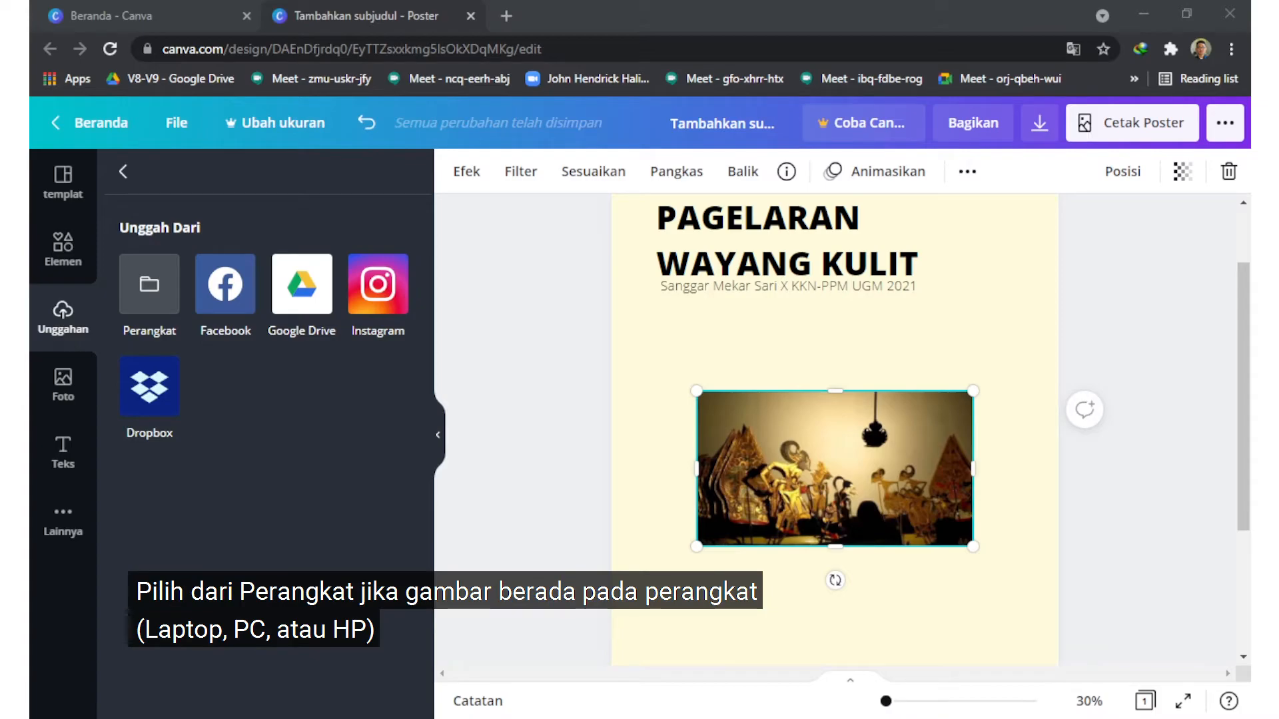
pyautogui.doubleClick(251, 192)
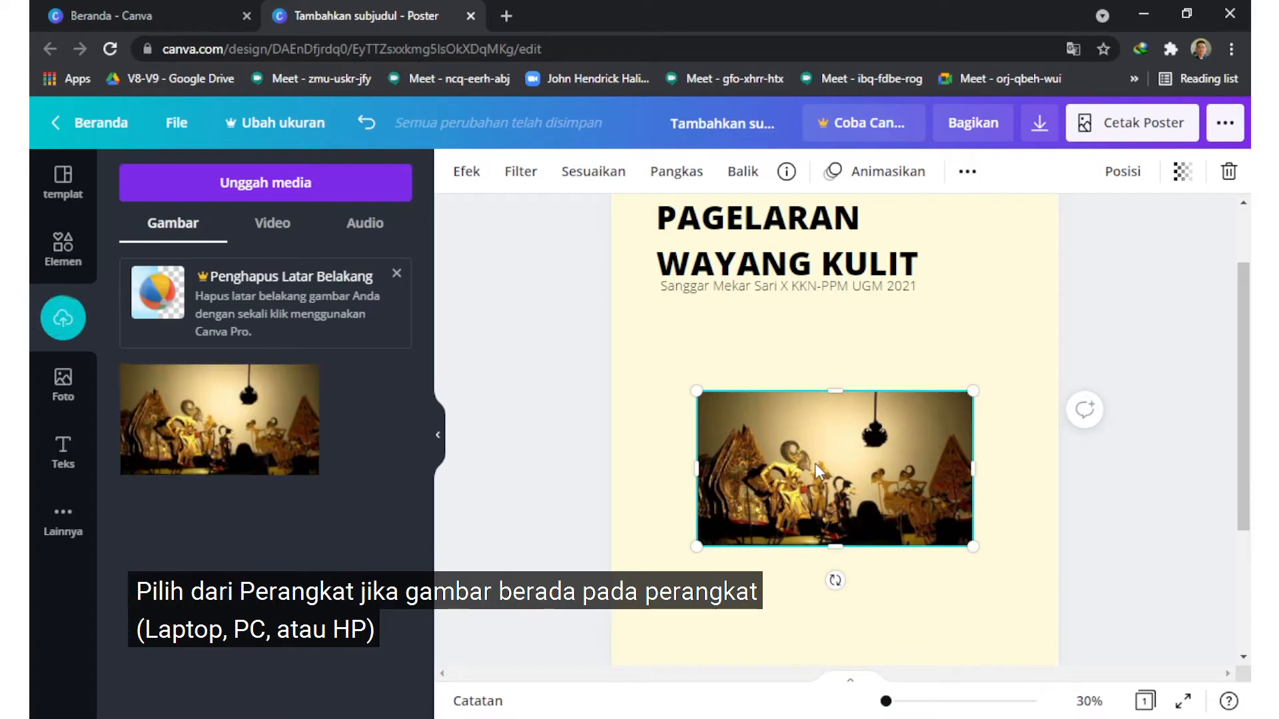
# Step: Move the wayang photo on the poster towards the page's right edge and deselect it
pyautogui.moveTo(814, 462); pyautogui.dragTo(881, 466)
pyautogui.scroll(-1, 883, 468)
pyautogui.scroll(-2, 884, 474)
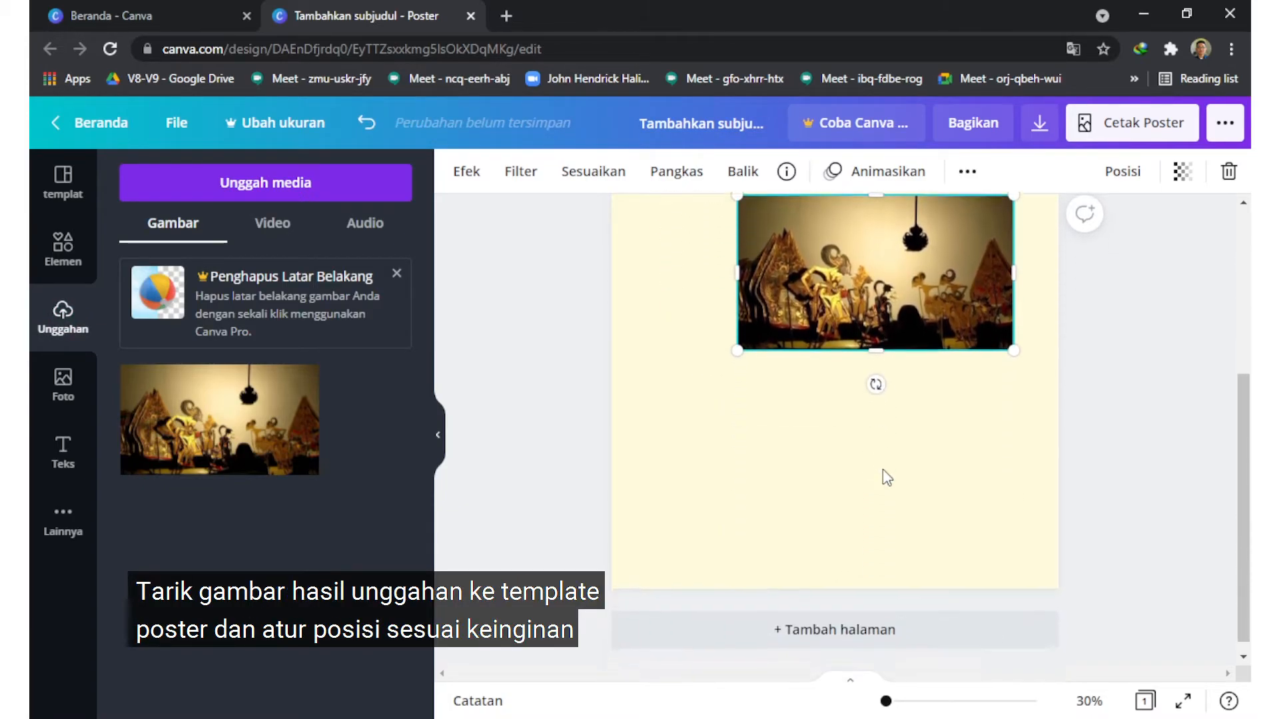
pyautogui.scroll(3, 886, 477)
pyautogui.click(1130, 503)
pyautogui.scroll(-3, 1131, 503)
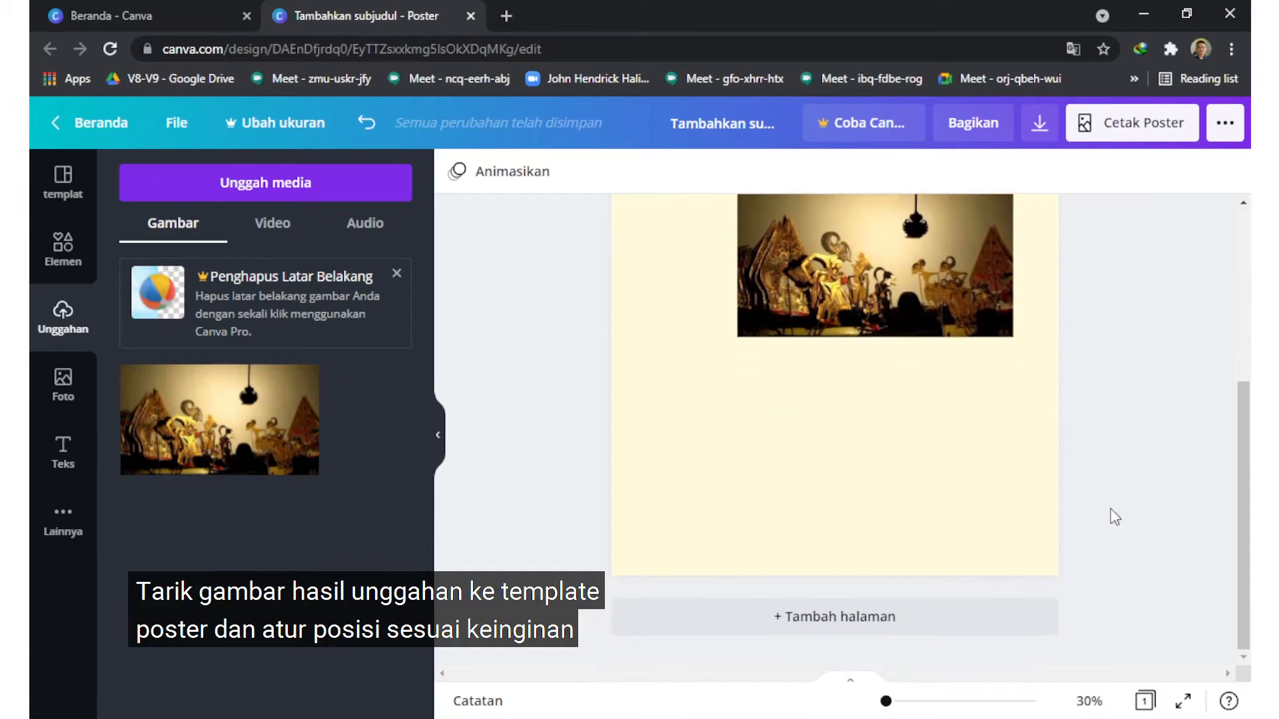
# Step: Add a subheading text box below the photo and clear its placeholder text
pyautogui.click(64, 451)
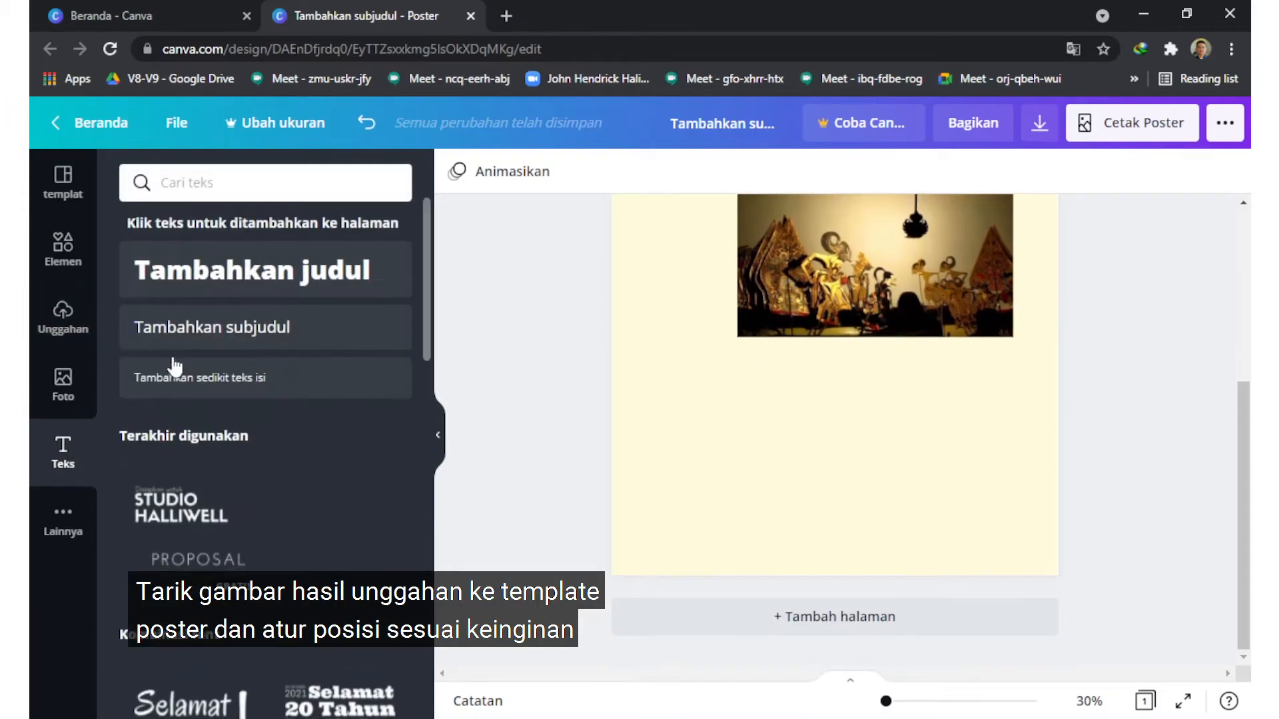
pyautogui.click(219, 328)
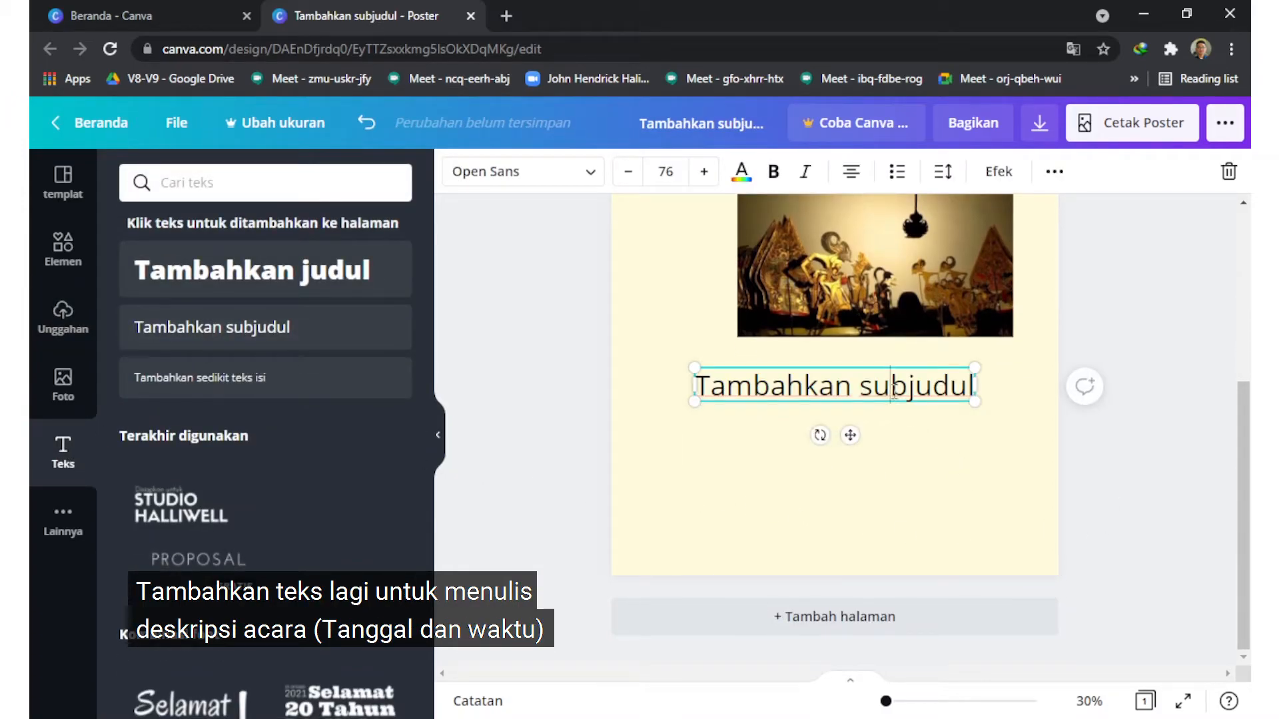
pyautogui.write('se')
pyautogui.press('BackSpace')
pyautogui.press('BackSpace')
# Step: Set the empty text box's font to Bebas Neue Cyrillic and enlarge it to font size 134
pyautogui.click(491, 177)
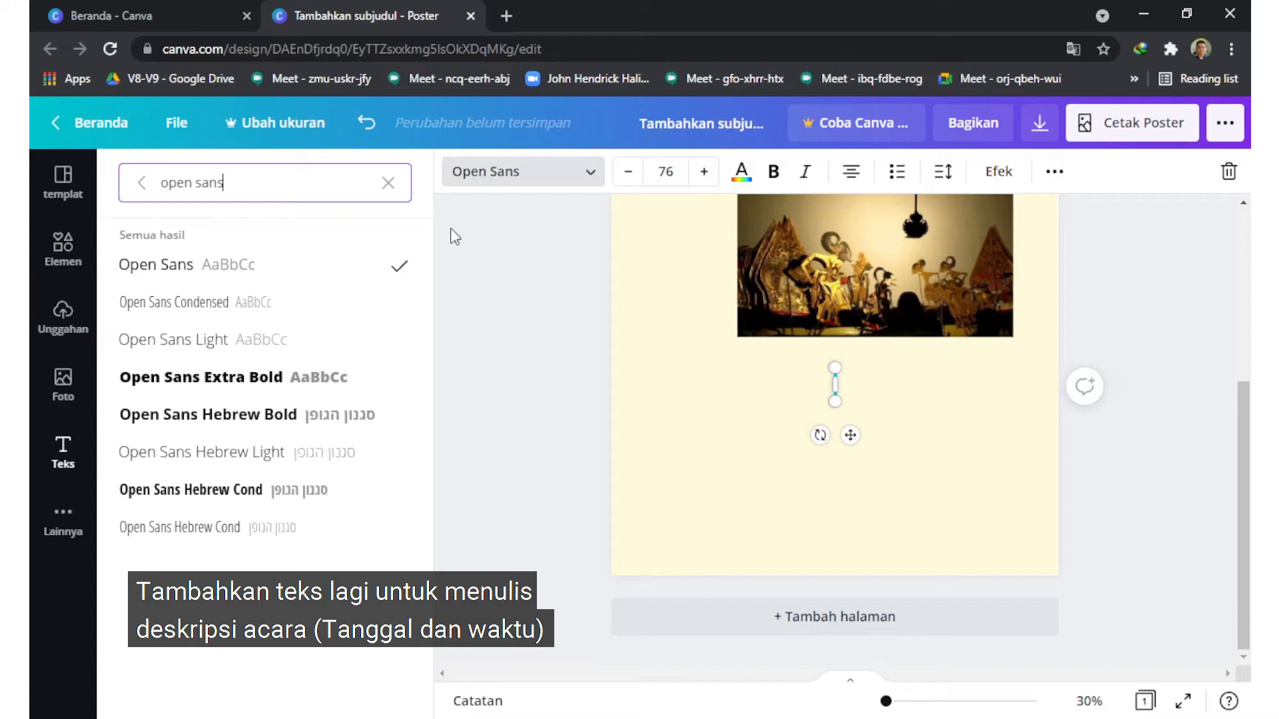
pyautogui.hotkey('ctrl', 'a')
pyautogui.write('bebas')
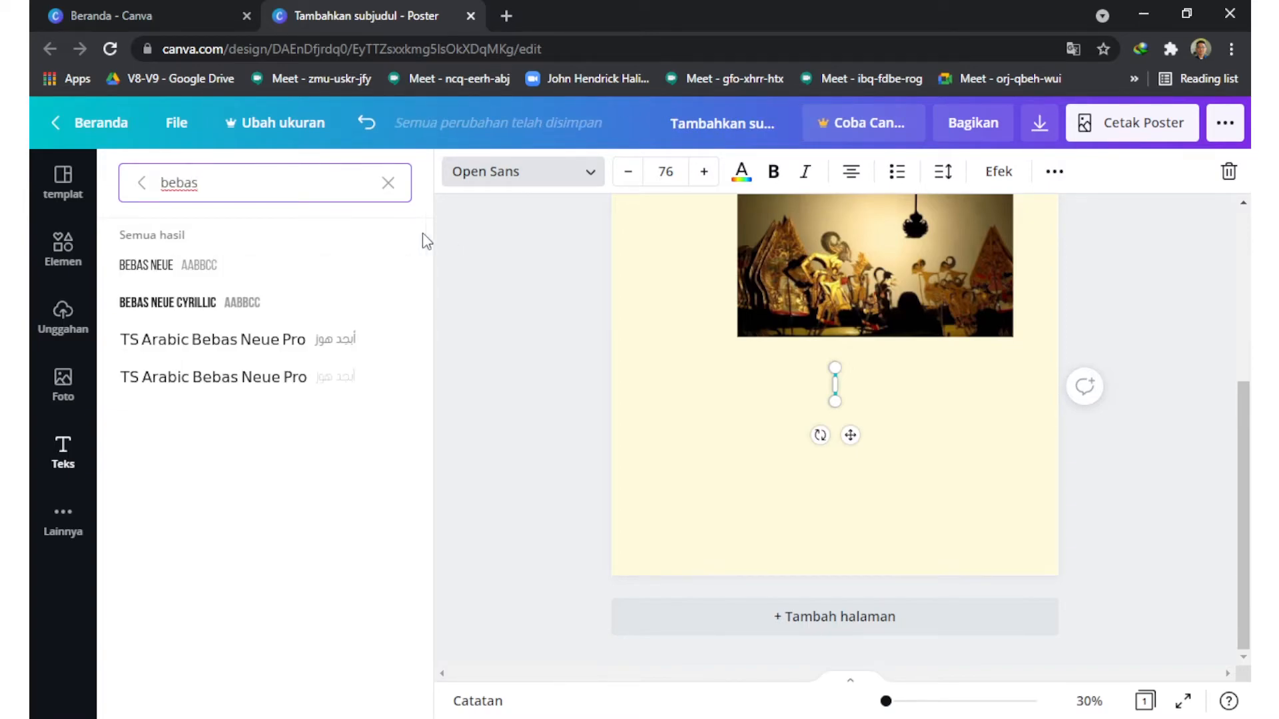
pyautogui.click(171, 303)
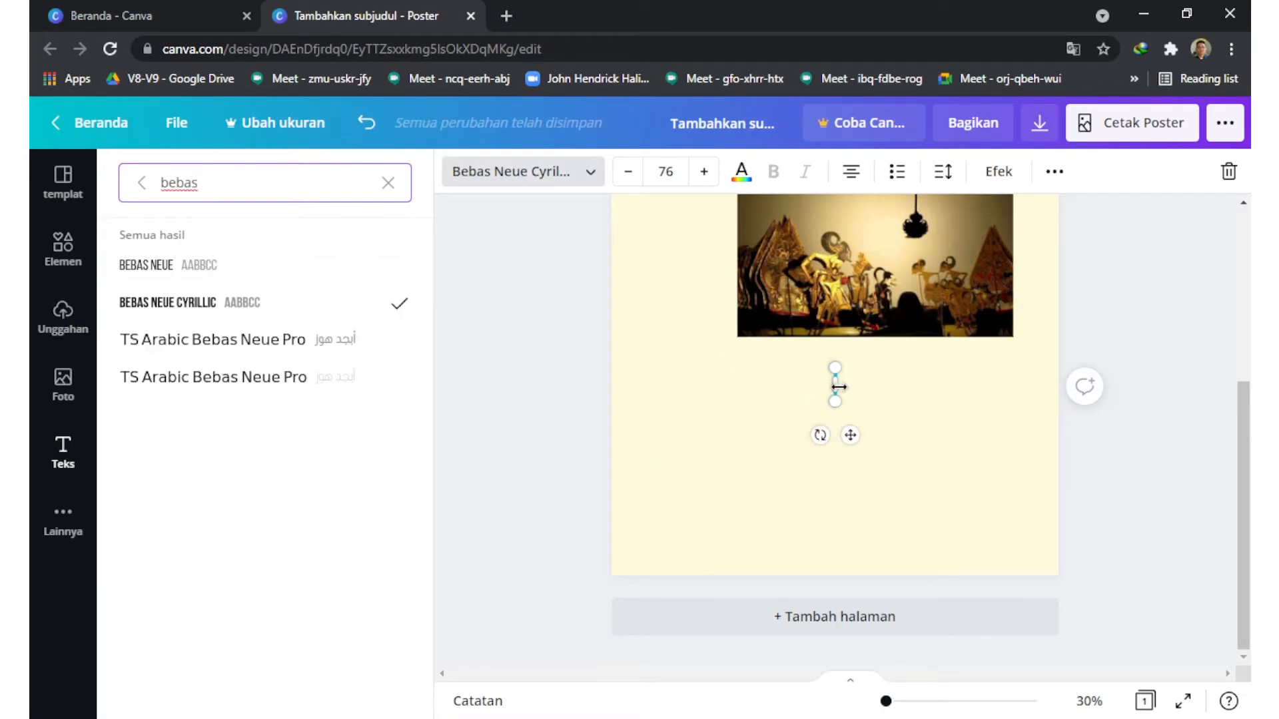
pyautogui.moveTo(835, 402); pyautogui.dragTo(925, 433)
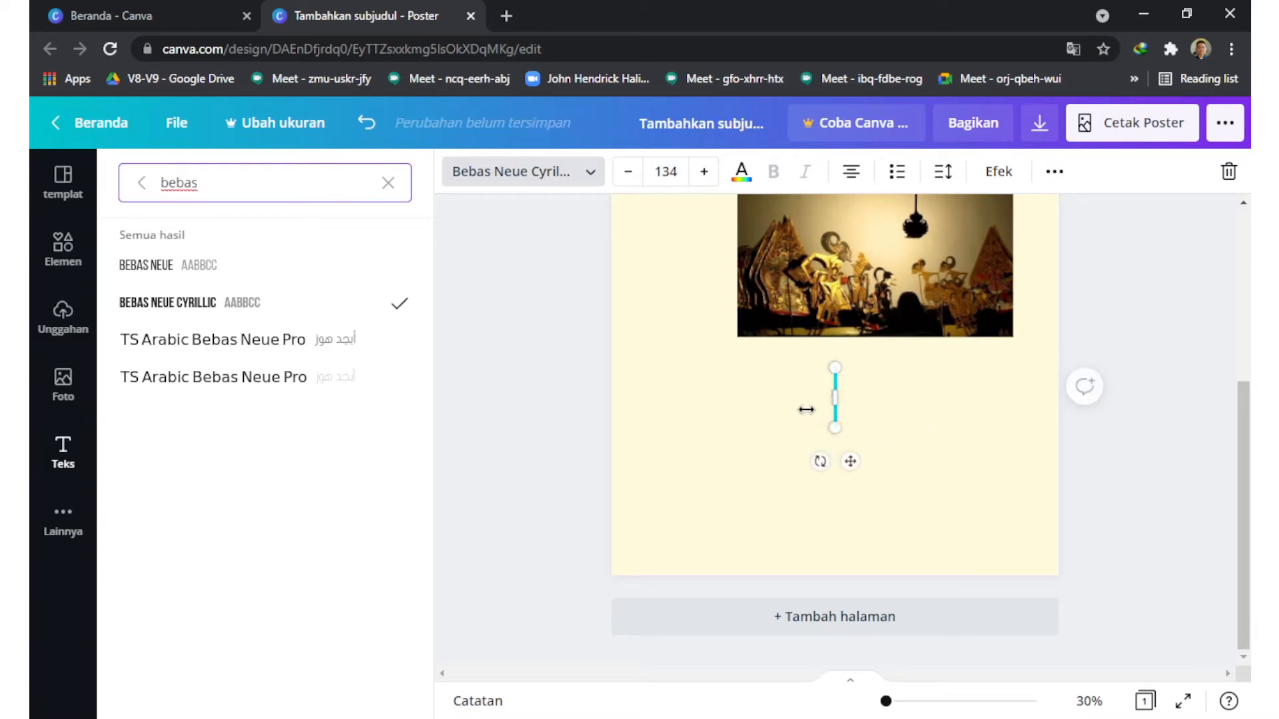
# Step: Clear the font search and discard the empty text box below the photo
pyautogui.write('semi')
pyautogui.hotkey('ctrl', 'z')
pyautogui.hotkey('ctrl', 'z')
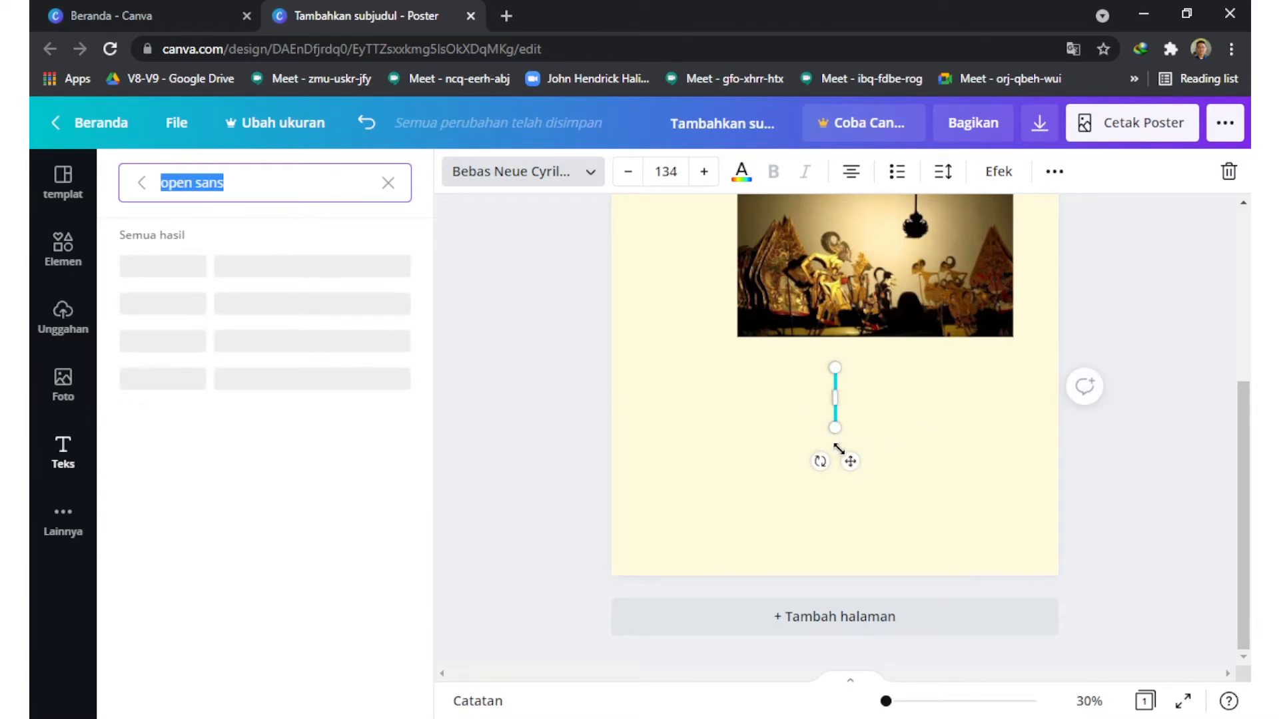
pyautogui.click(388, 182)
pyautogui.press('Escape')
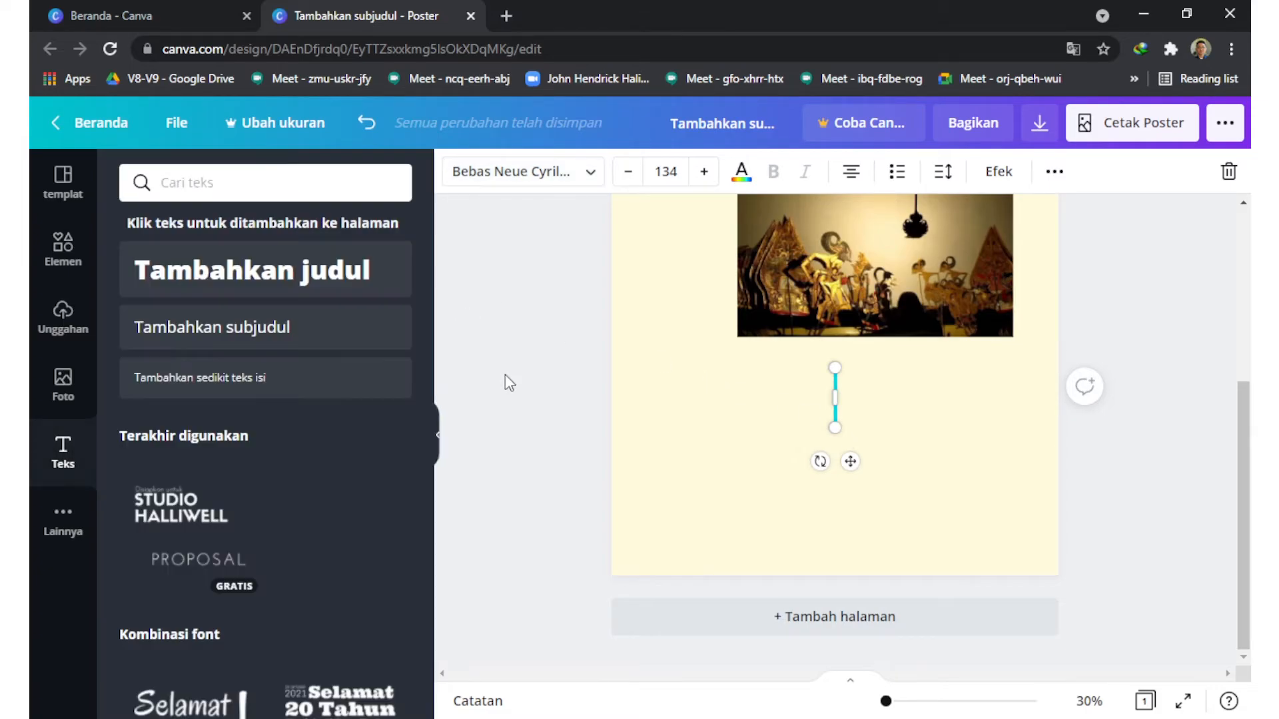
pyautogui.click(853, 457)
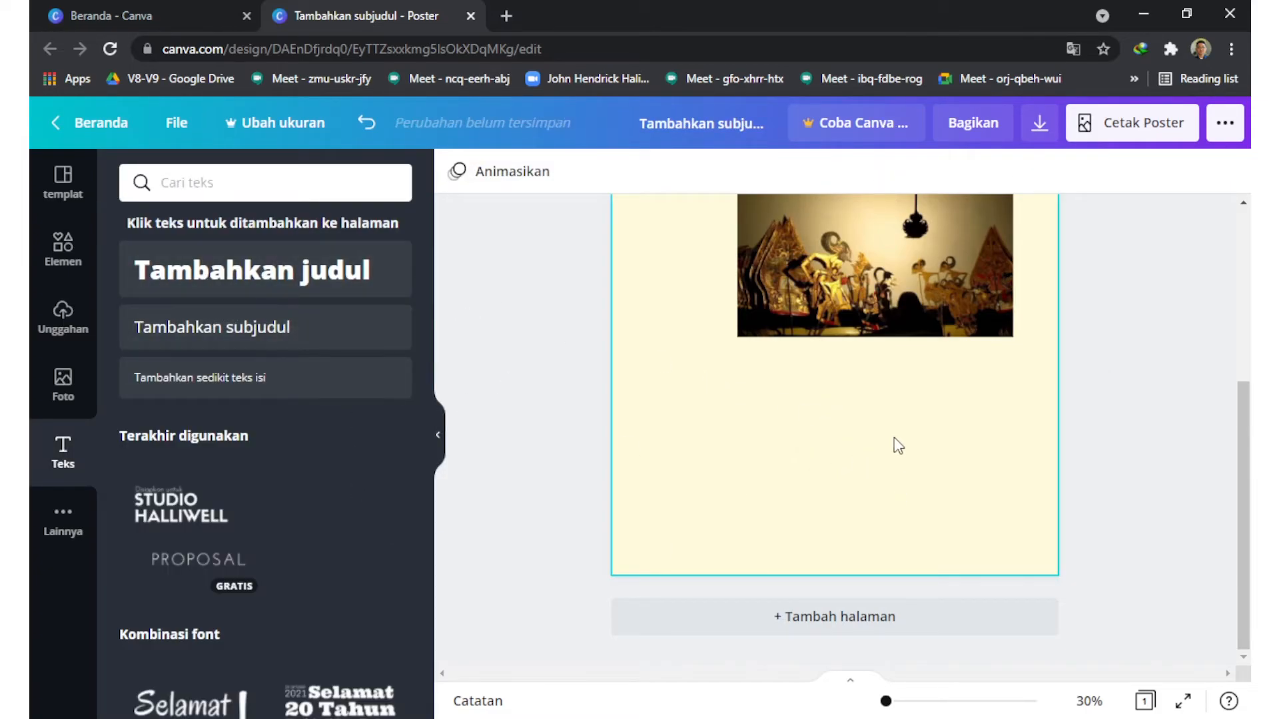
# Step: Add a subheading below the photo reading "SENIN" and select all of its text
pyautogui.click(211, 327)
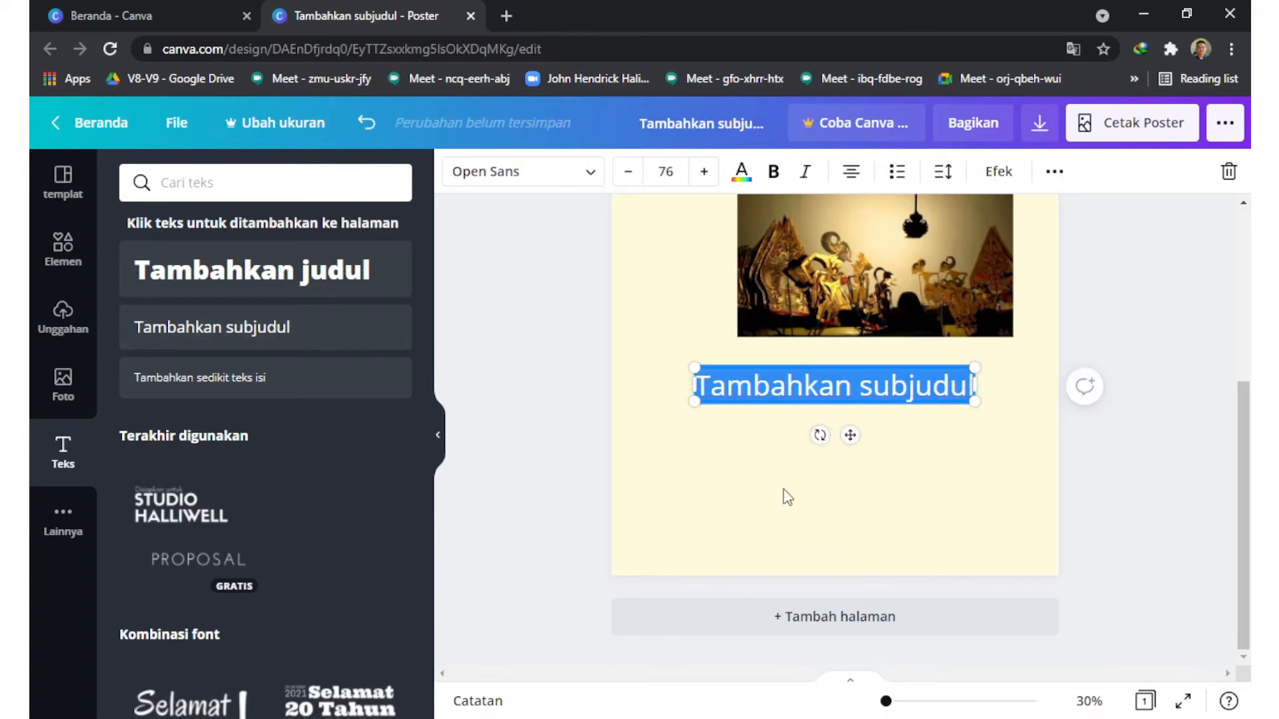
pyautogui.write('SENIN')
pyautogui.hotkey('ctrl', 'a')
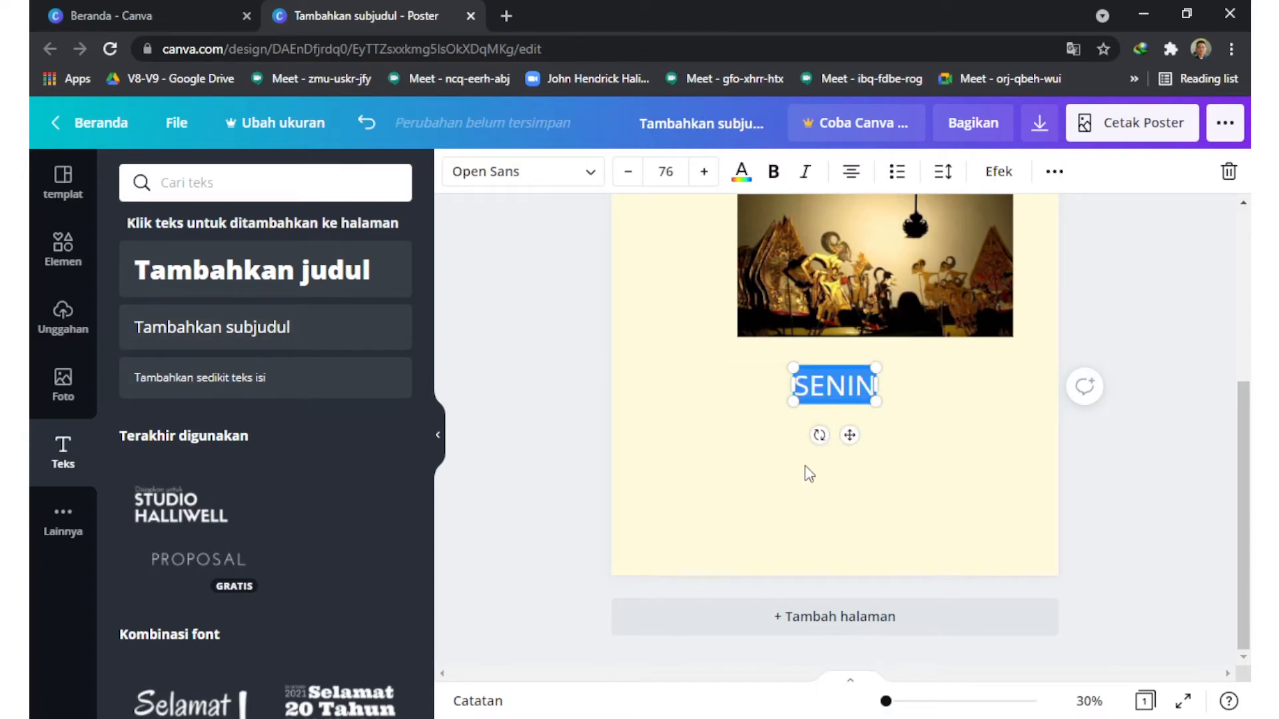
# Step: Set the font of the "SENIN" text below the photo to Bebas Neue Cyrillic
pyautogui.click(588, 185)
pyautogui.write('BEBAS')
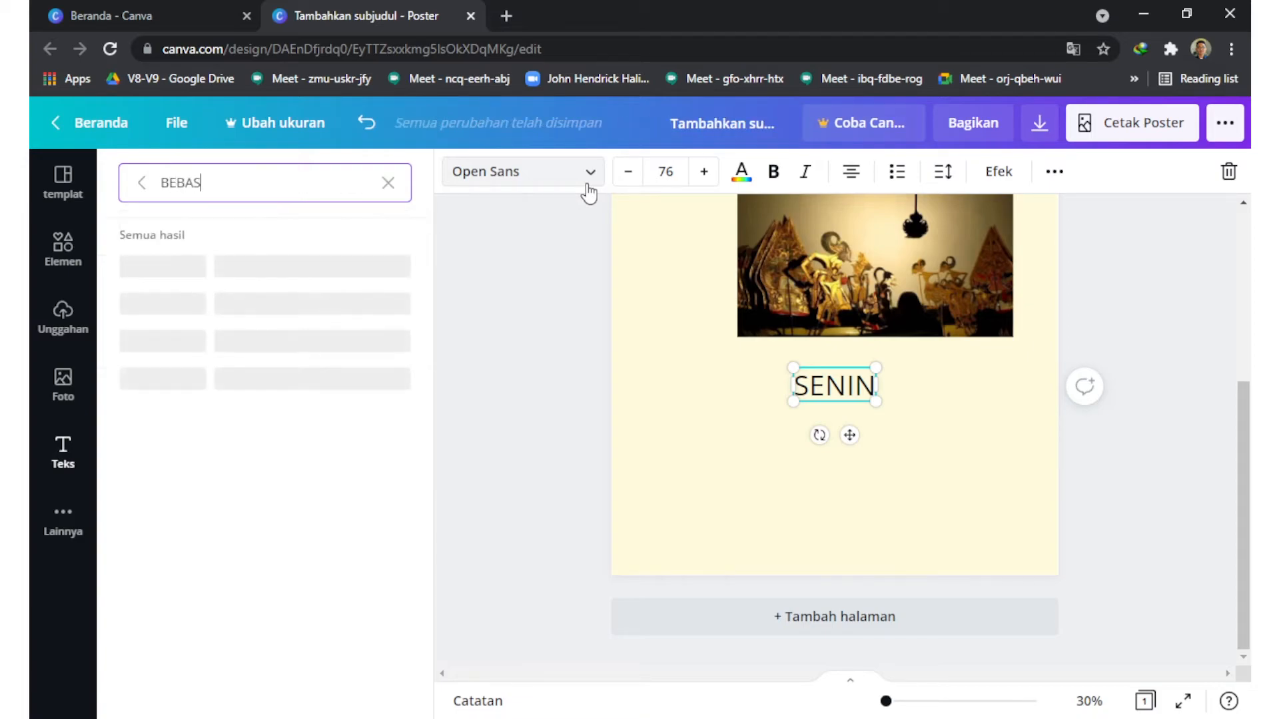
pyautogui.click(186, 301)
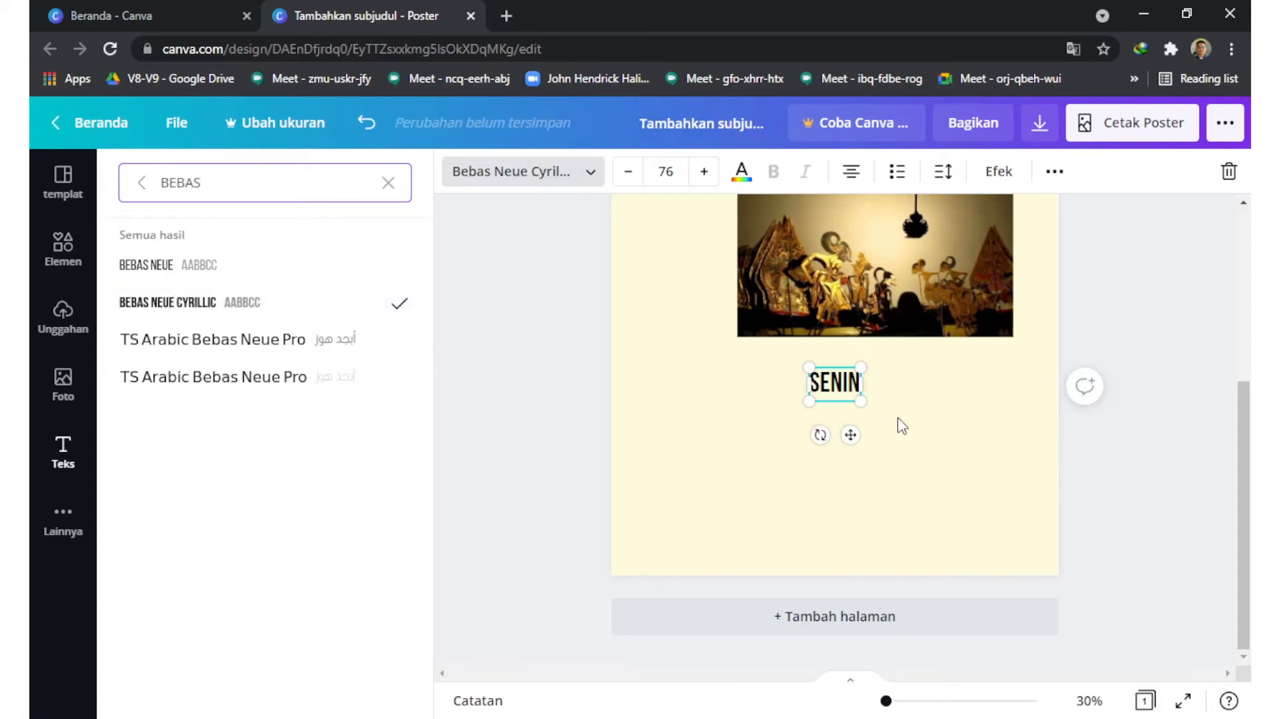
# Step: Extend the "SENIN" text to read "SENIN, 16 AGUSTUS 2021"
pyautogui.click(857, 385)
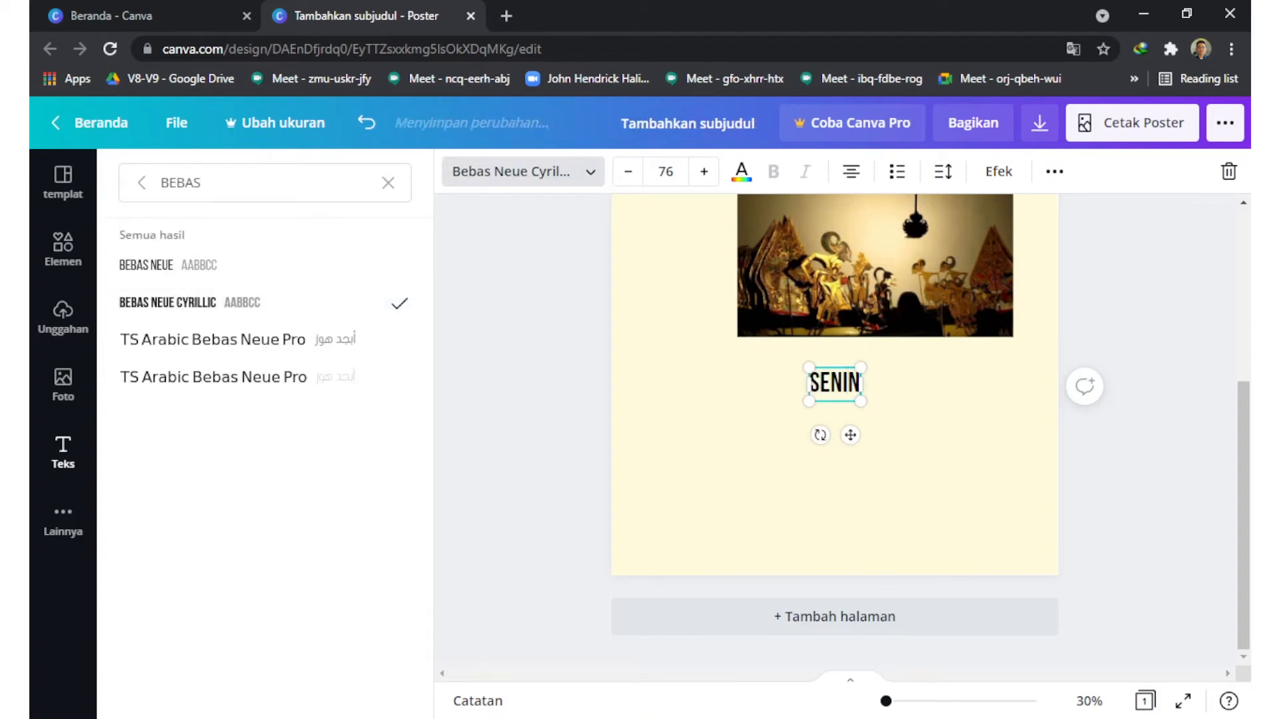
pyautogui.write(', 14')
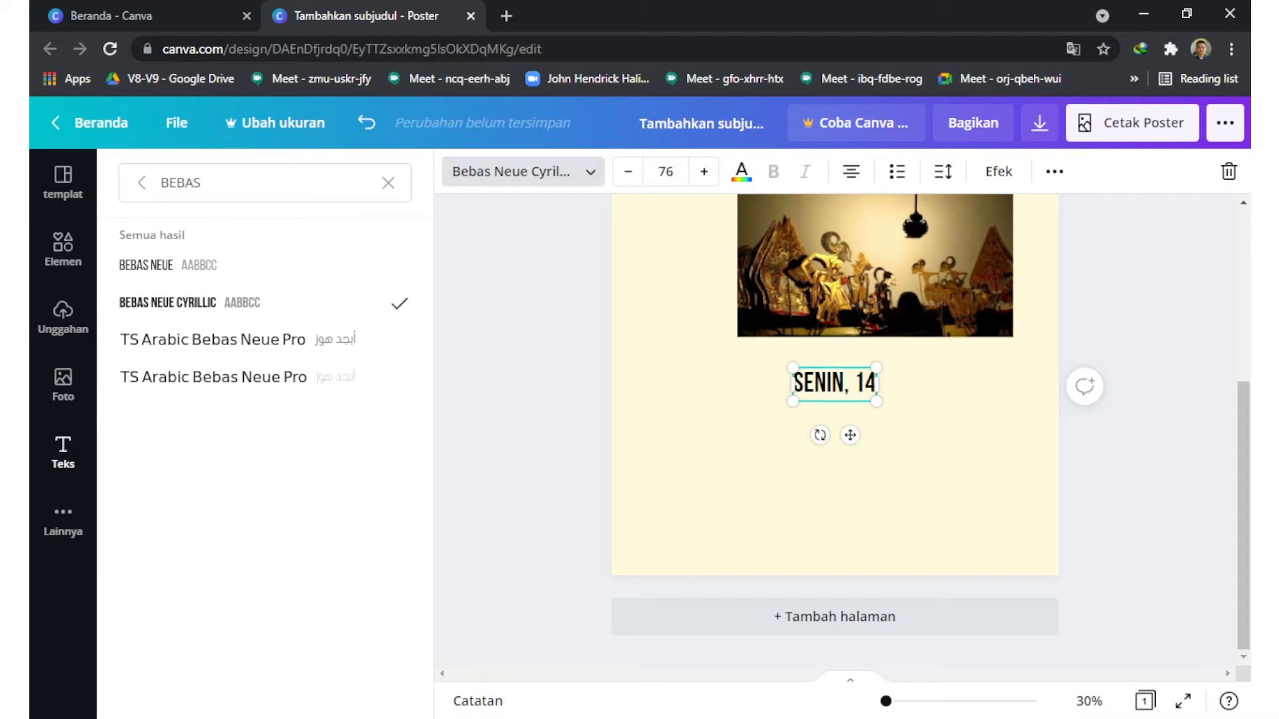
pyautogui.write(' A')
pyautogui.press('BackSpace')
pyautogui.press('BackSpace')
pyautogui.press('BackSpace')
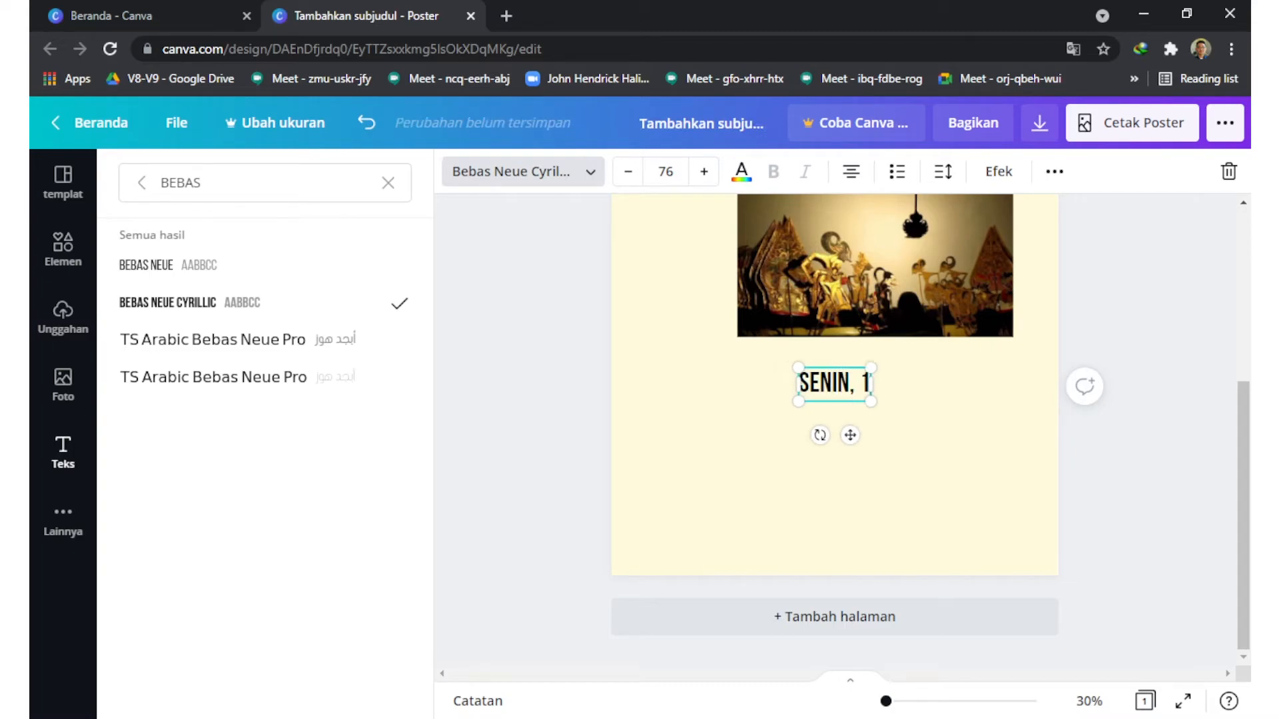
pyautogui.write('6 AGUSTUS 2021')
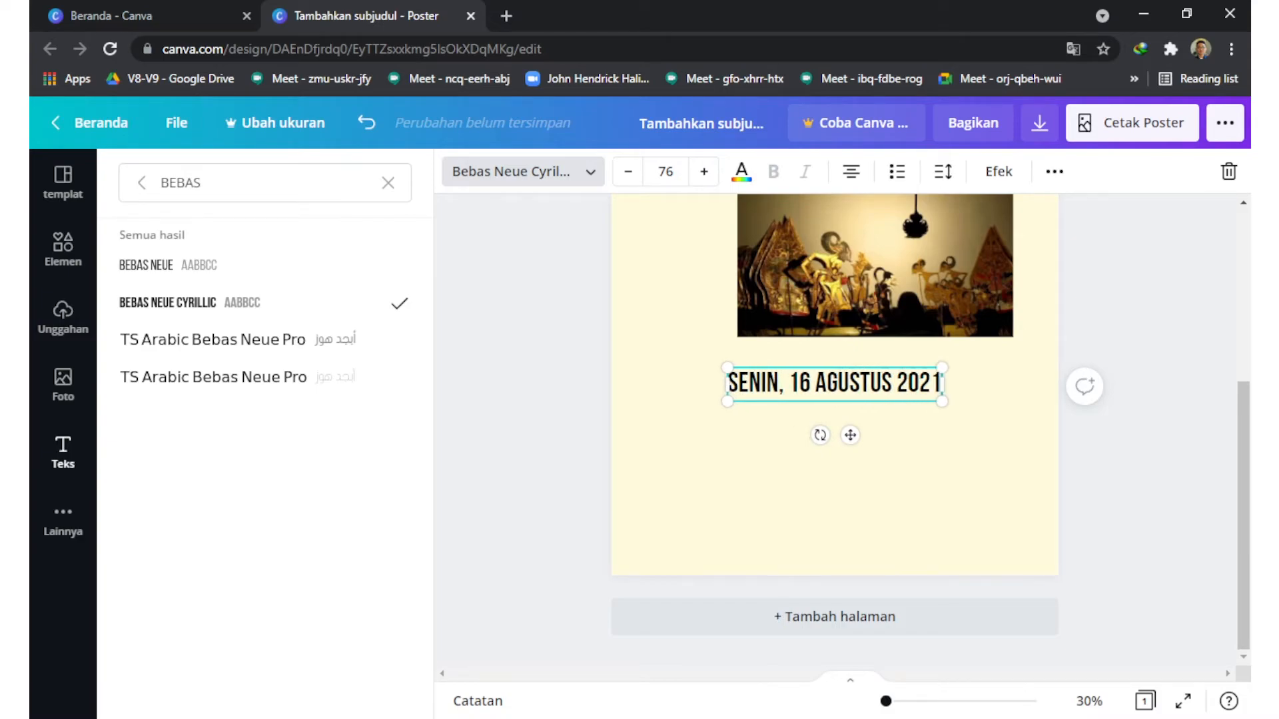
# Step: Add two more lines under the date: "20.00-SELESAI" and the performer's full name
pyautogui.press('Return')
pyautogui.write('20.00-SELESAI')
pyautogui.press('Return')
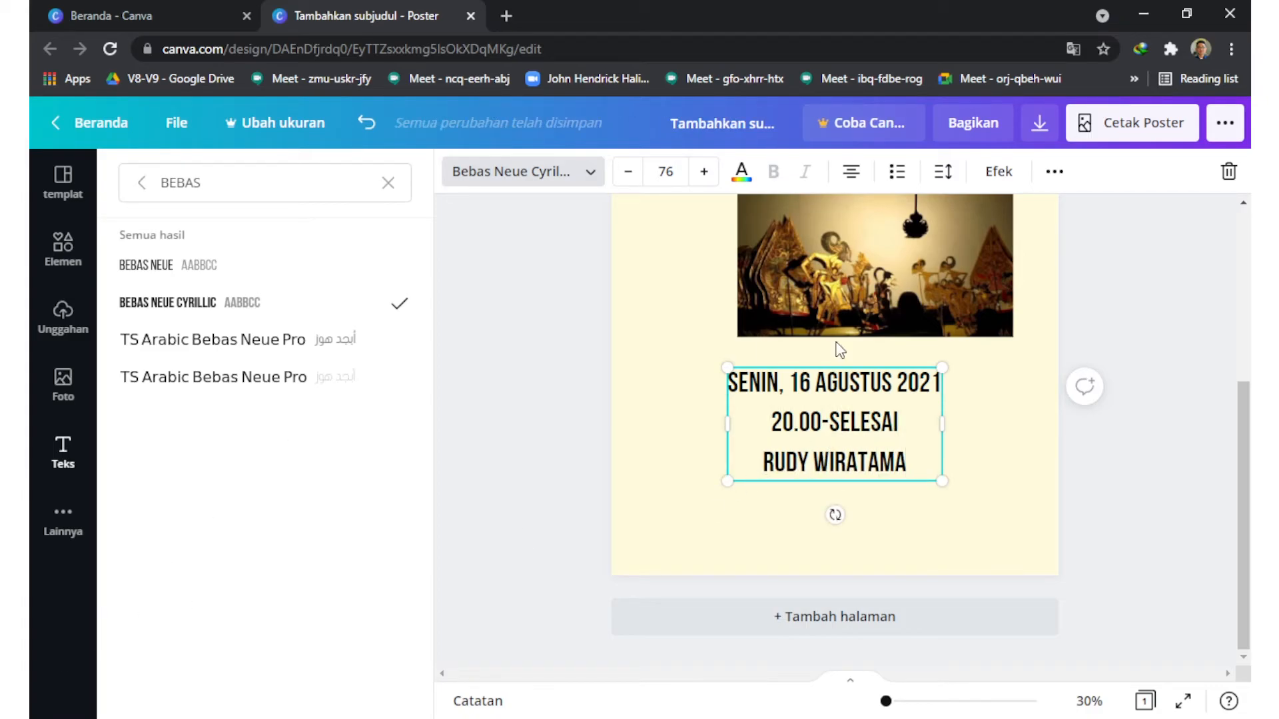
# Step: Right-align all three lines of the event details text
pyautogui.click(852, 173)
pyautogui.hotkey('ctrl', 'a')
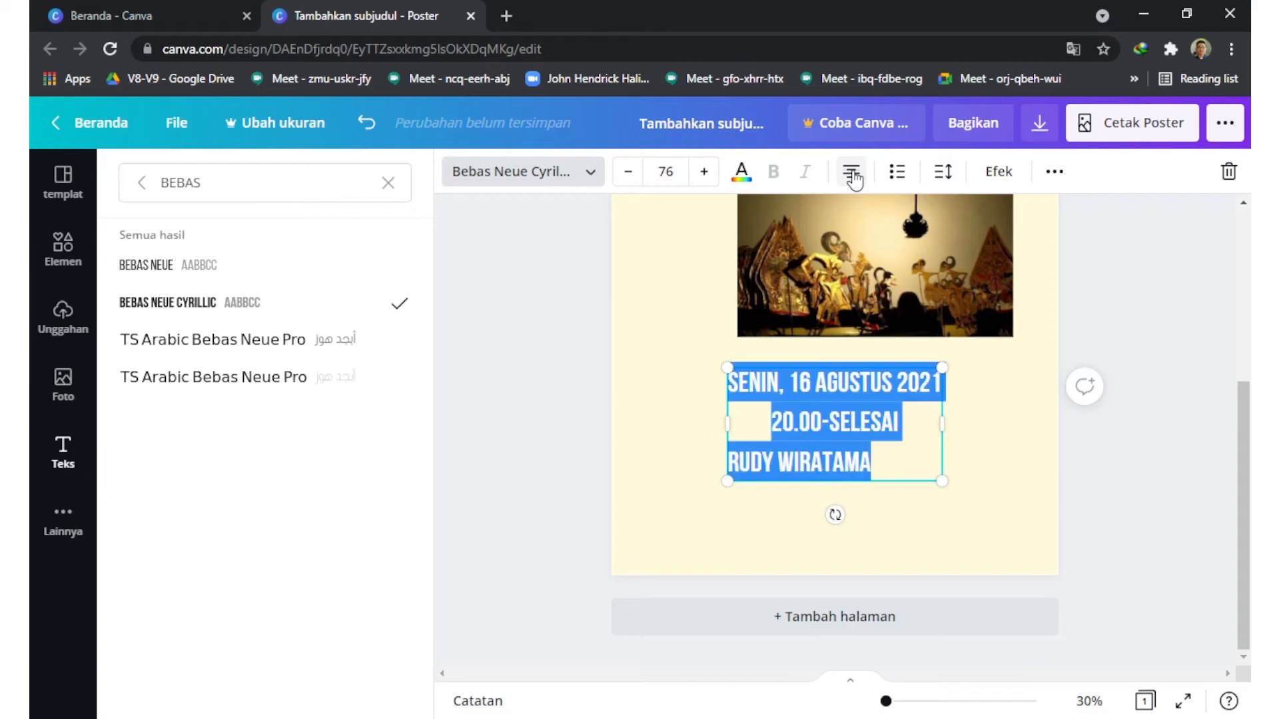
pyautogui.click(853, 175)
pyautogui.click(852, 174)
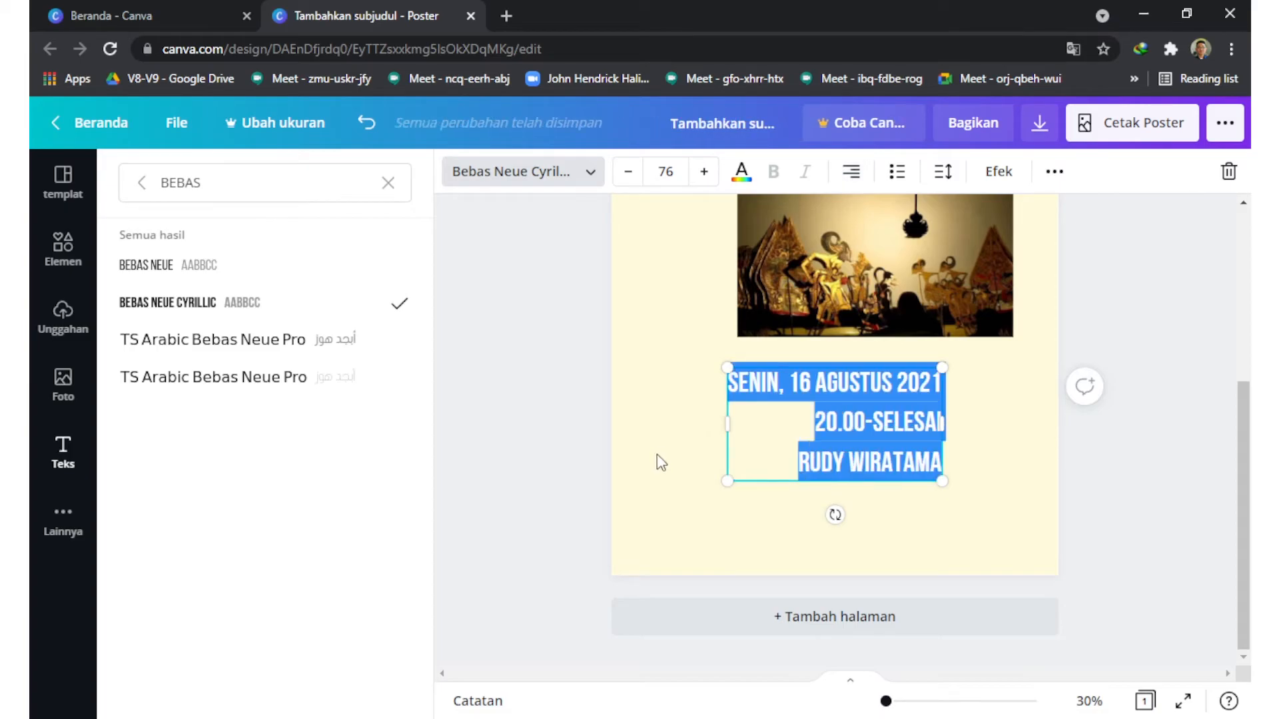
# Step: Reduce the event details text to font size 42
pyautogui.click(665, 171)
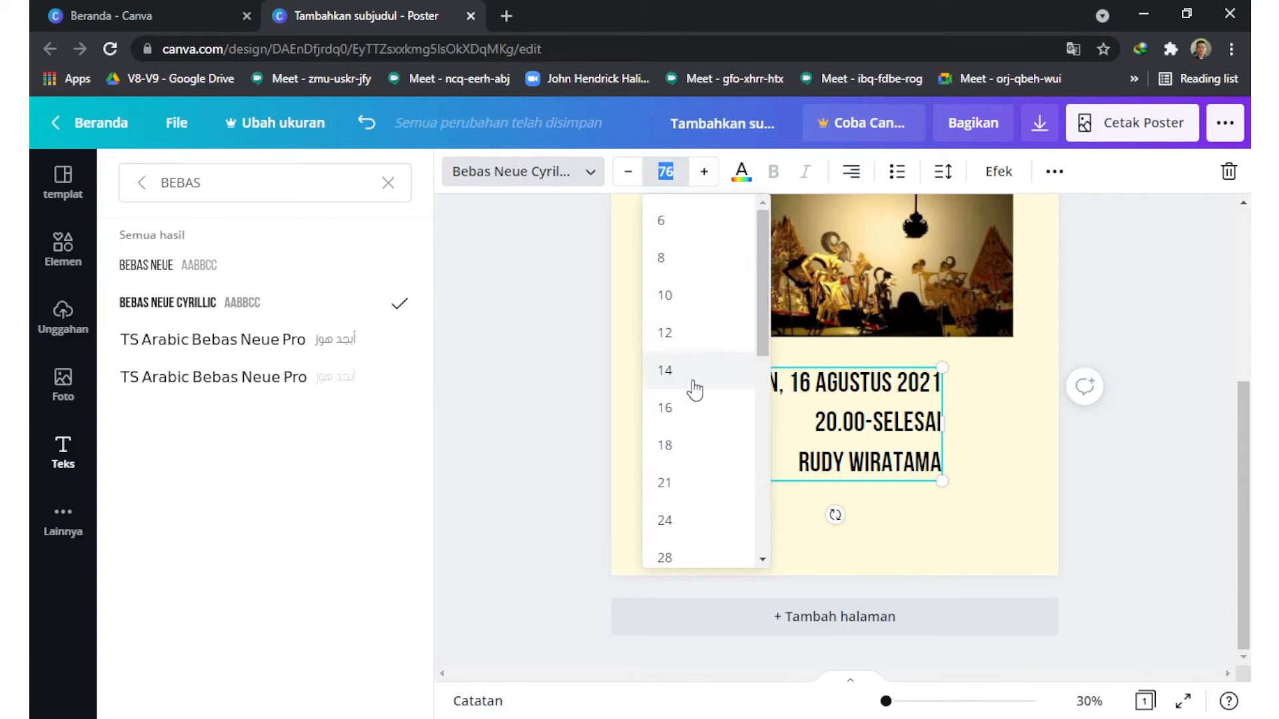
pyautogui.click(664, 523)
pyautogui.click(665, 171)
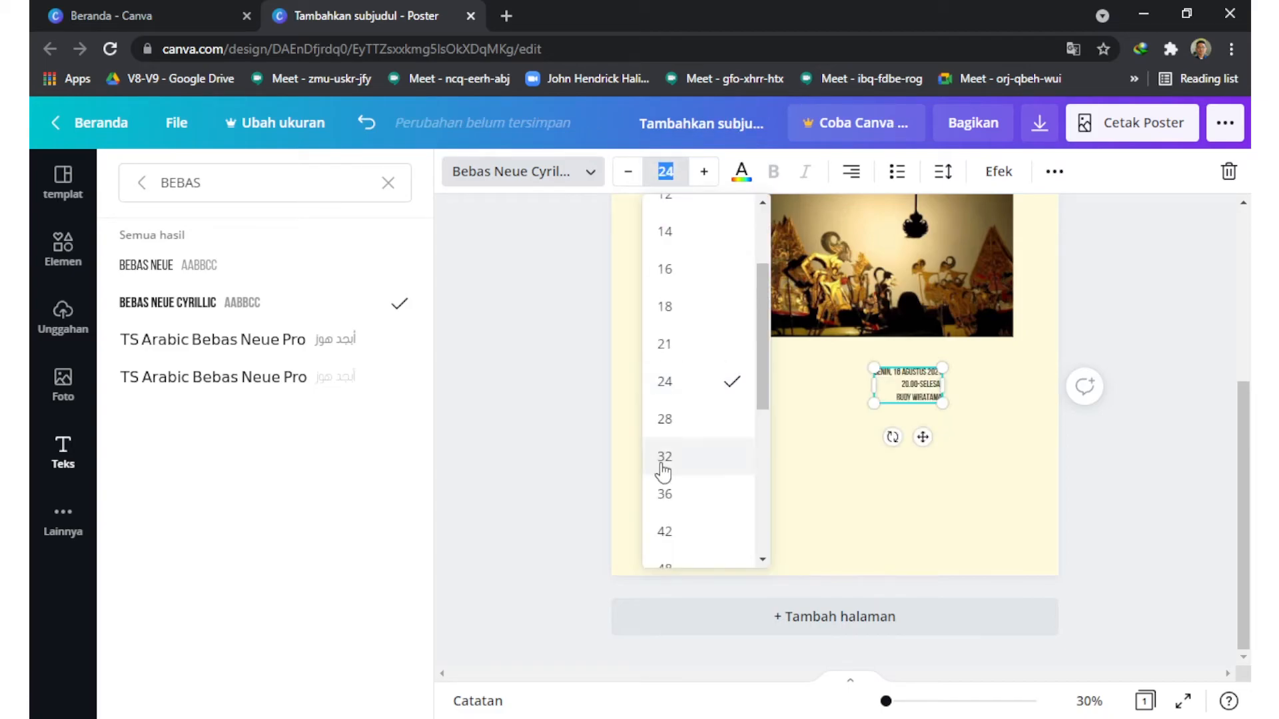
pyautogui.click(664, 532)
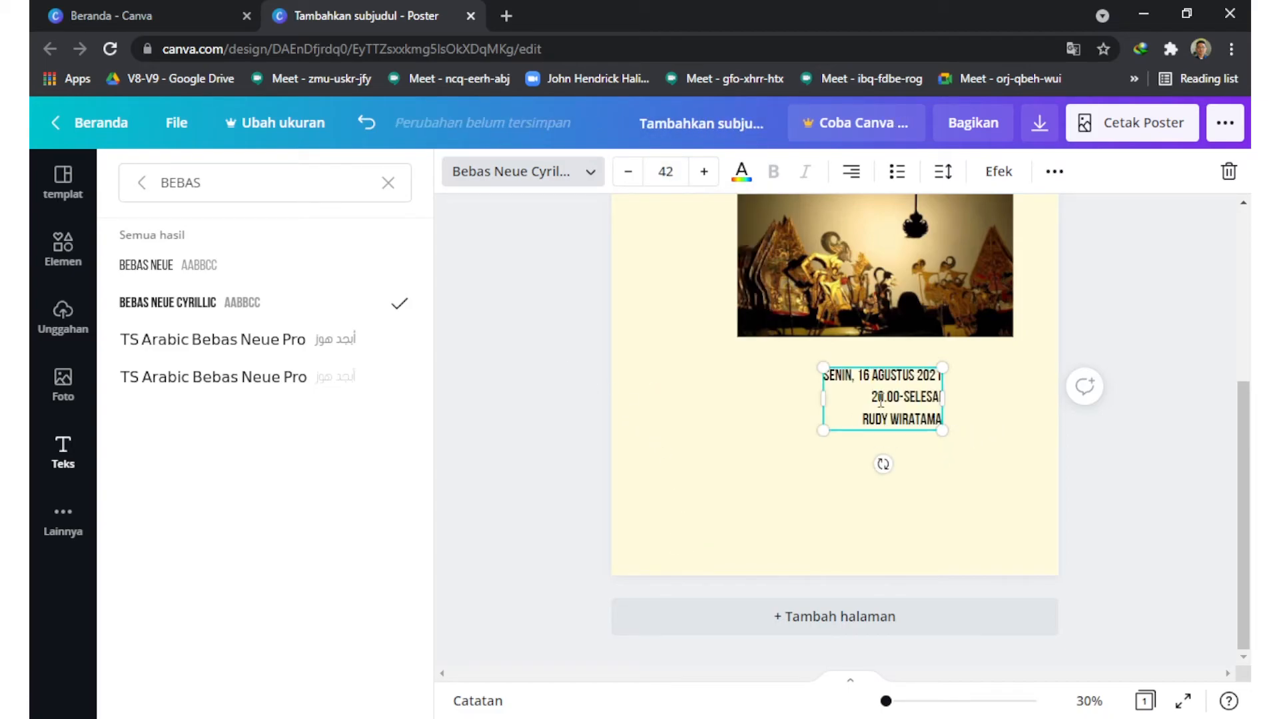
# Step: Move the event details text so its right edge lines up with the photo's right edge
pyautogui.click(992, 470)
pyautogui.click(947, 493)
pyautogui.click(918, 426)
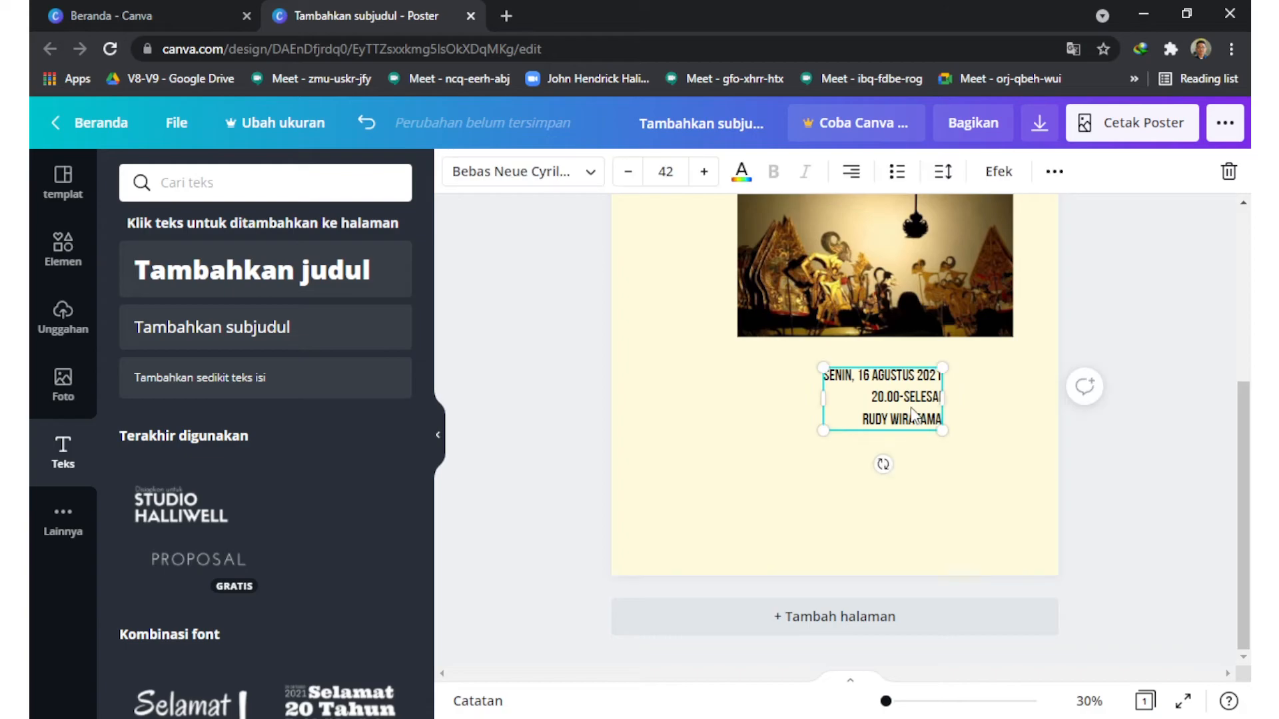
pyautogui.moveTo(903, 397); pyautogui.dragTo(974, 394)
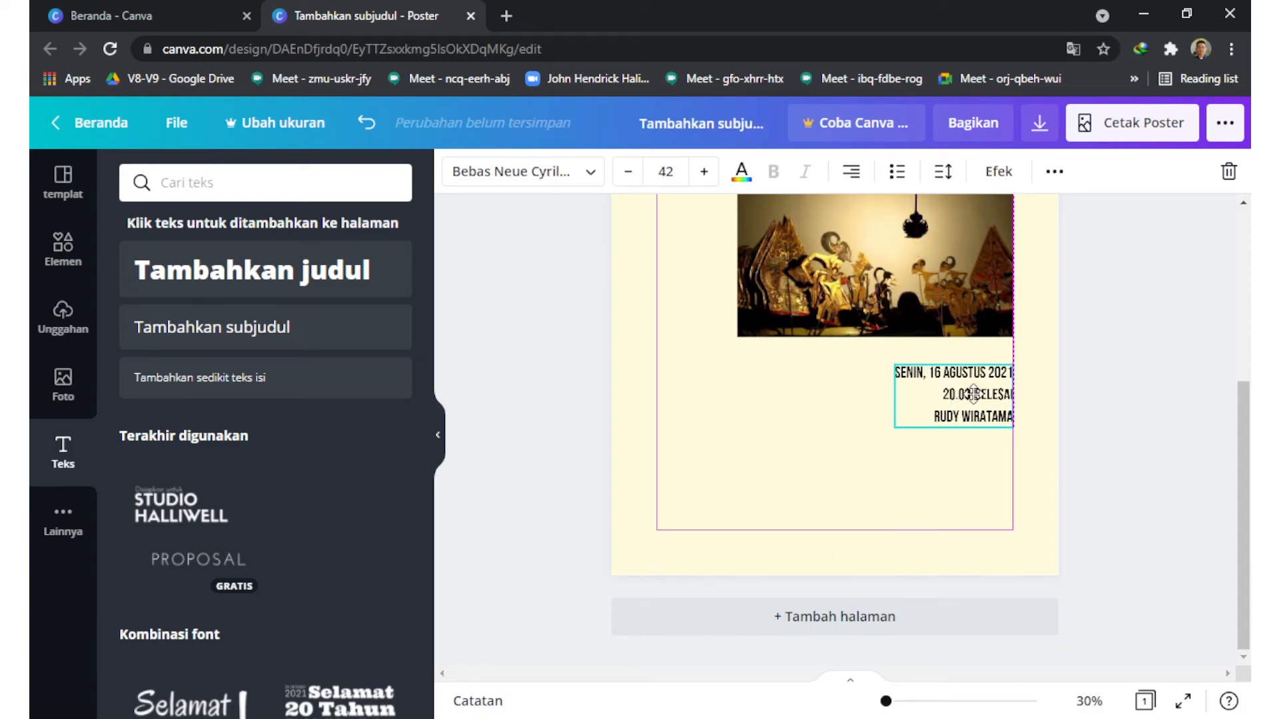
pyautogui.scroll(3, 1140, 319)
pyautogui.keyDown('shift'); pyautogui.click(916, 473); pyautogui.keyUp('shift')
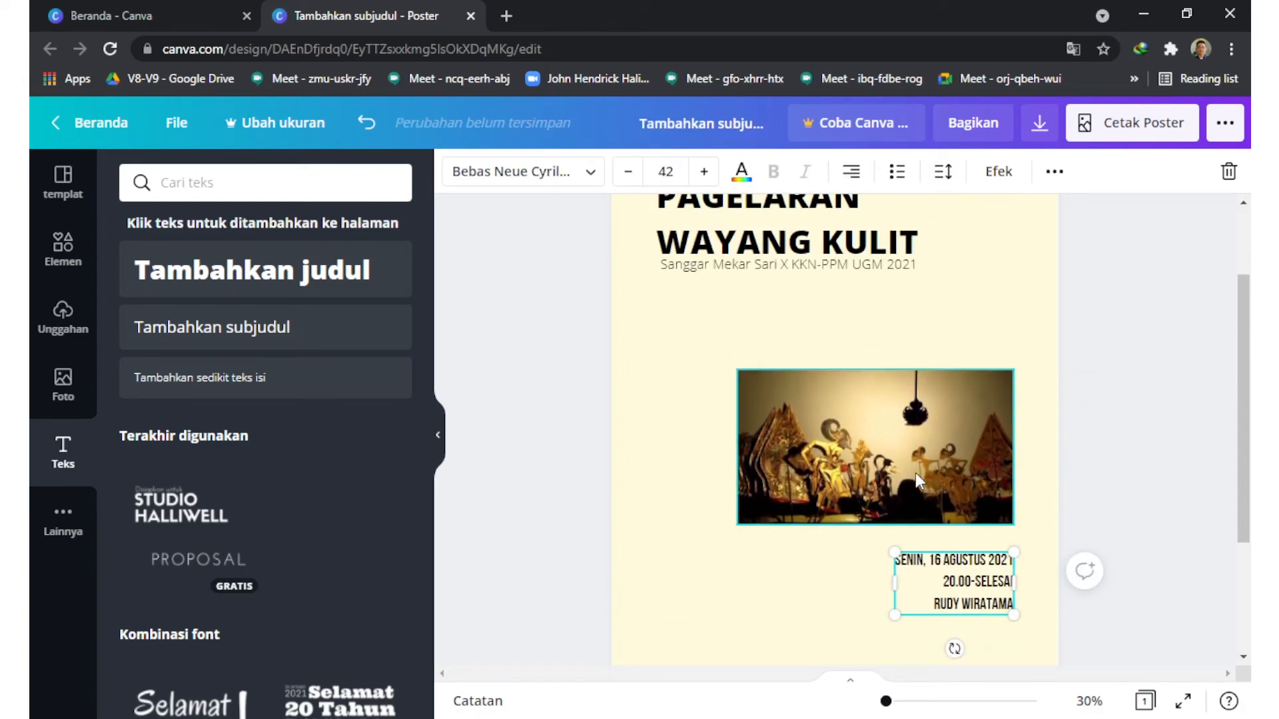
pyautogui.keyDown('shift'); pyautogui.click(829, 259); pyautogui.keyUp('shift')
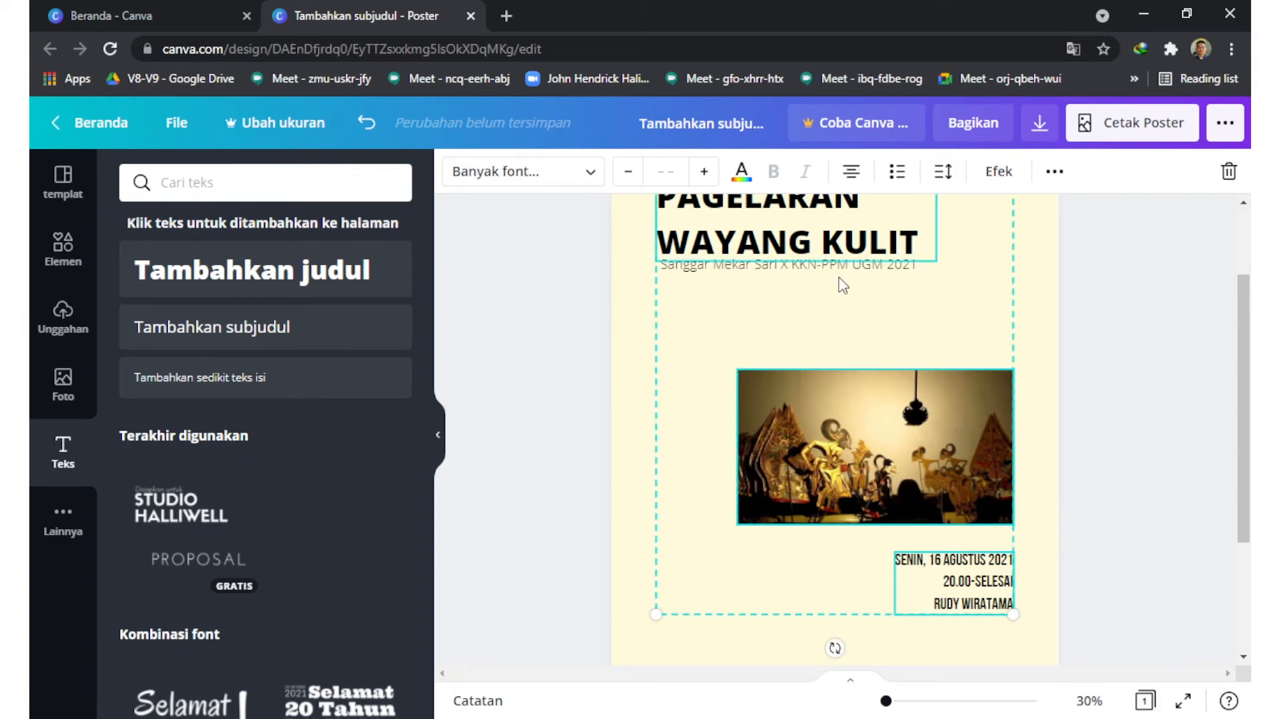
pyautogui.click(1074, 303)
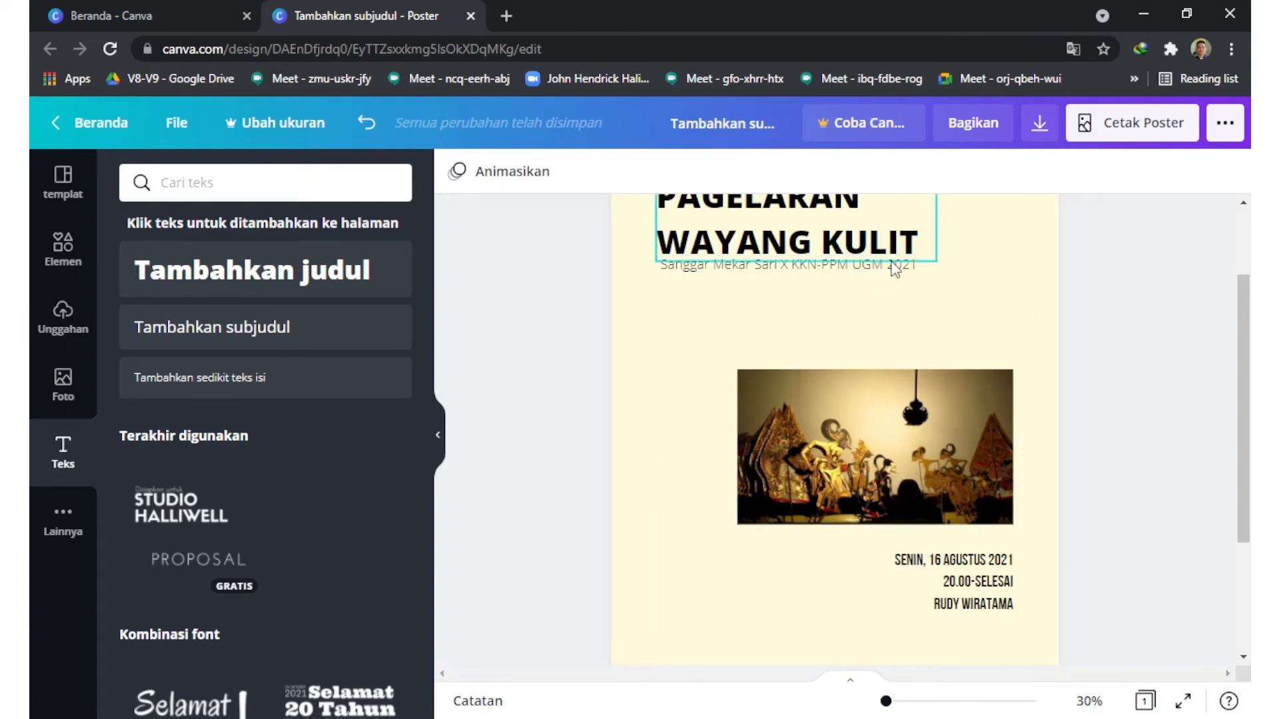
# Step: Group the "PAGELARAN WAYANG KULIT" heading with the organiser subheading beneath it
pyautogui.click(896, 268)
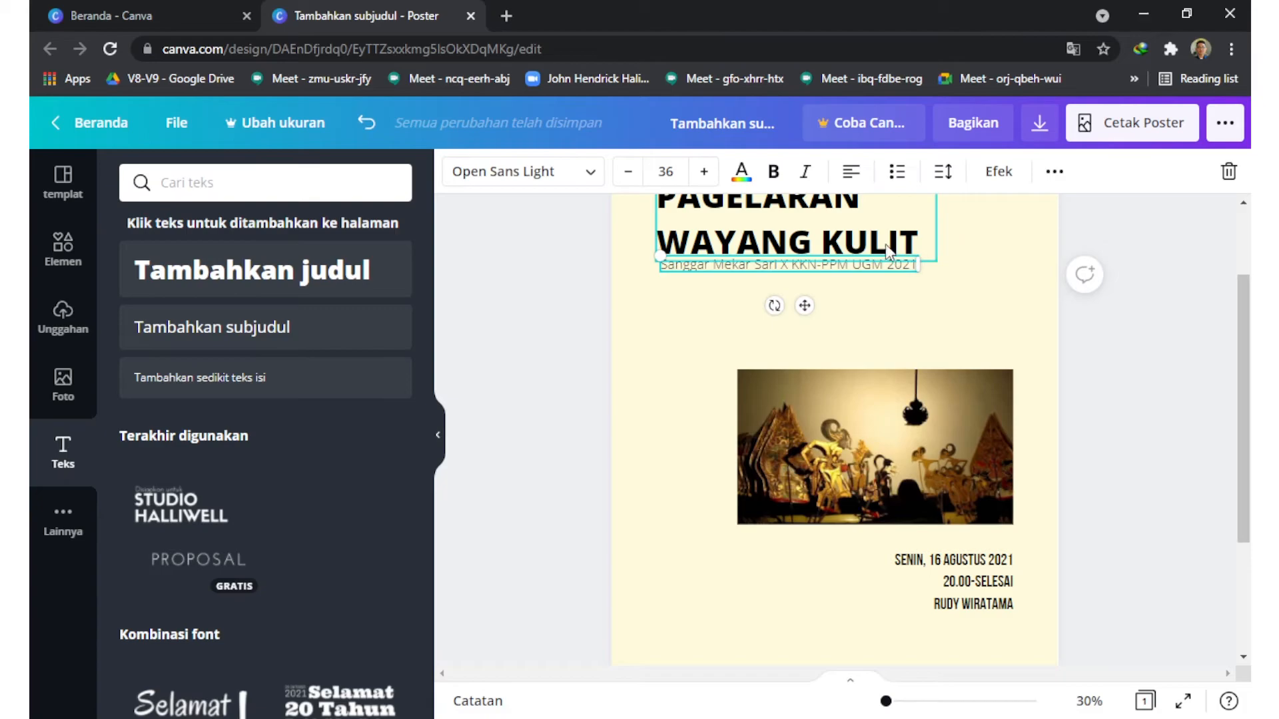
pyautogui.keyDown('shift'); pyautogui.click(887, 251); pyautogui.keyUp('shift')
pyautogui.rightClick(888, 251)
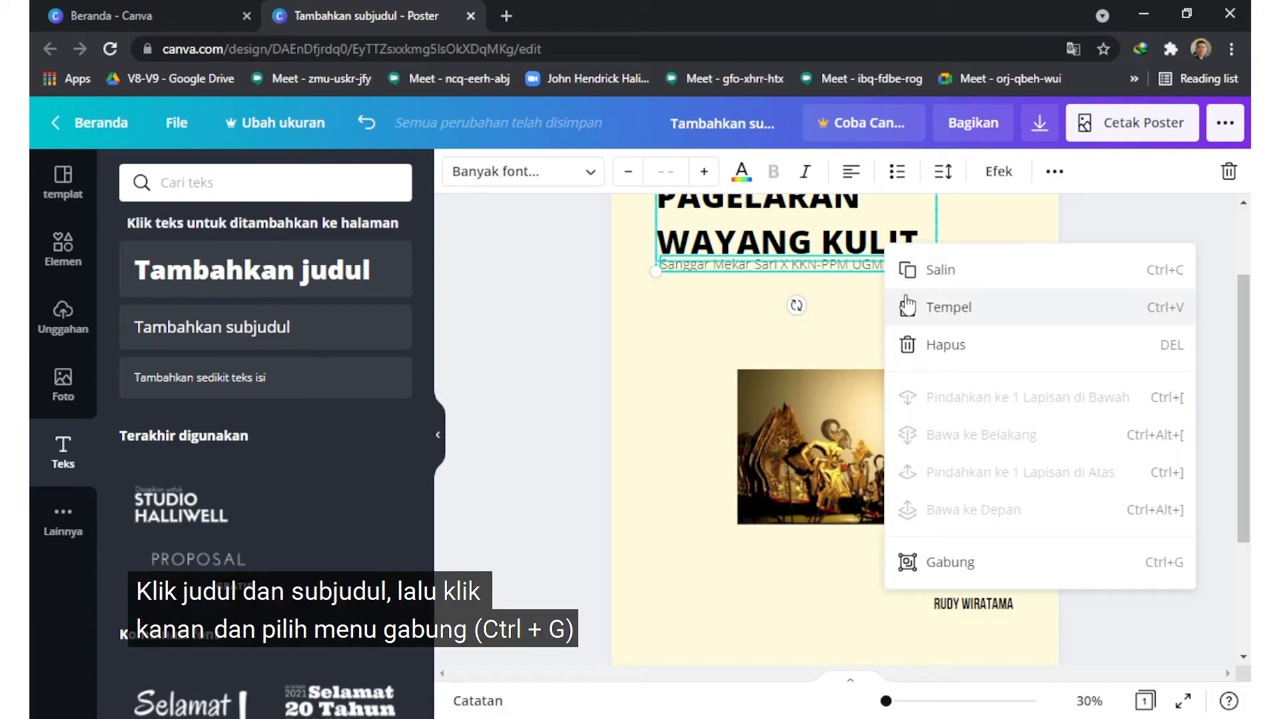
pyautogui.click(930, 566)
pyautogui.keyDown('shift'); pyautogui.click(945, 581); pyautogui.keyUp('shift')
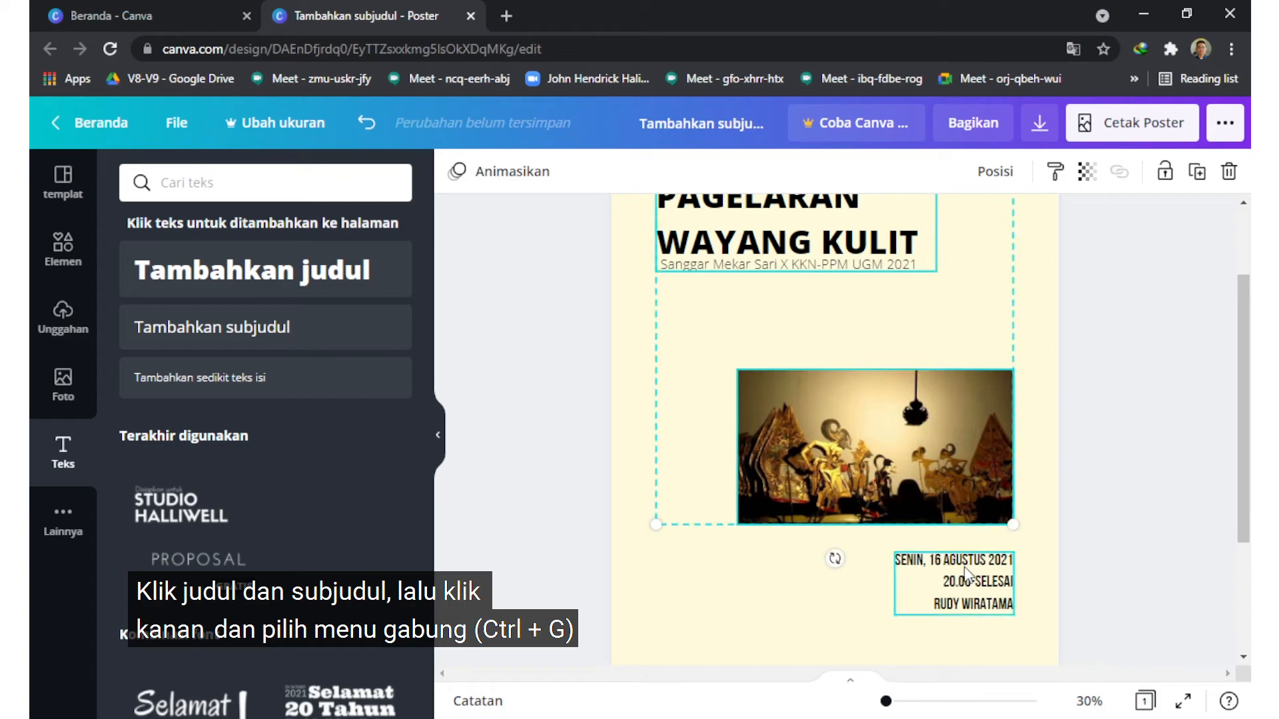
pyautogui.click(1052, 172)
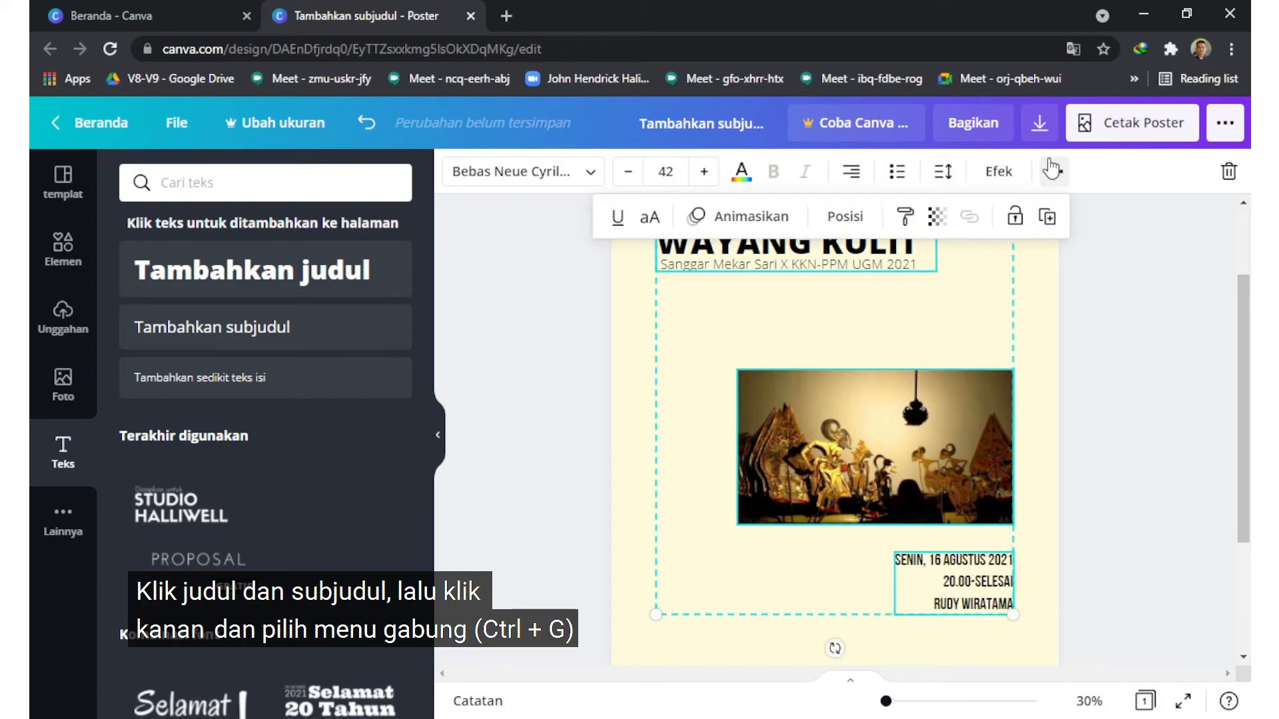
pyautogui.click(1052, 172)
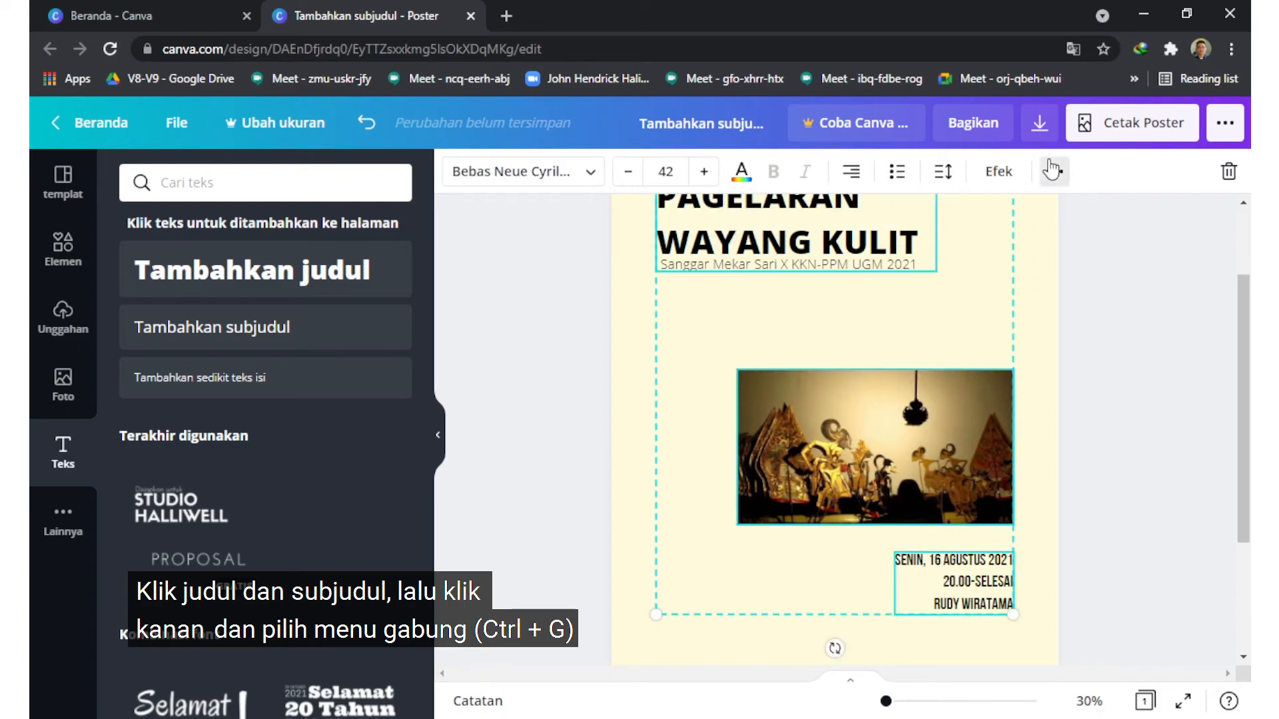
pyautogui.rightClick(899, 473)
pyautogui.click(827, 424)
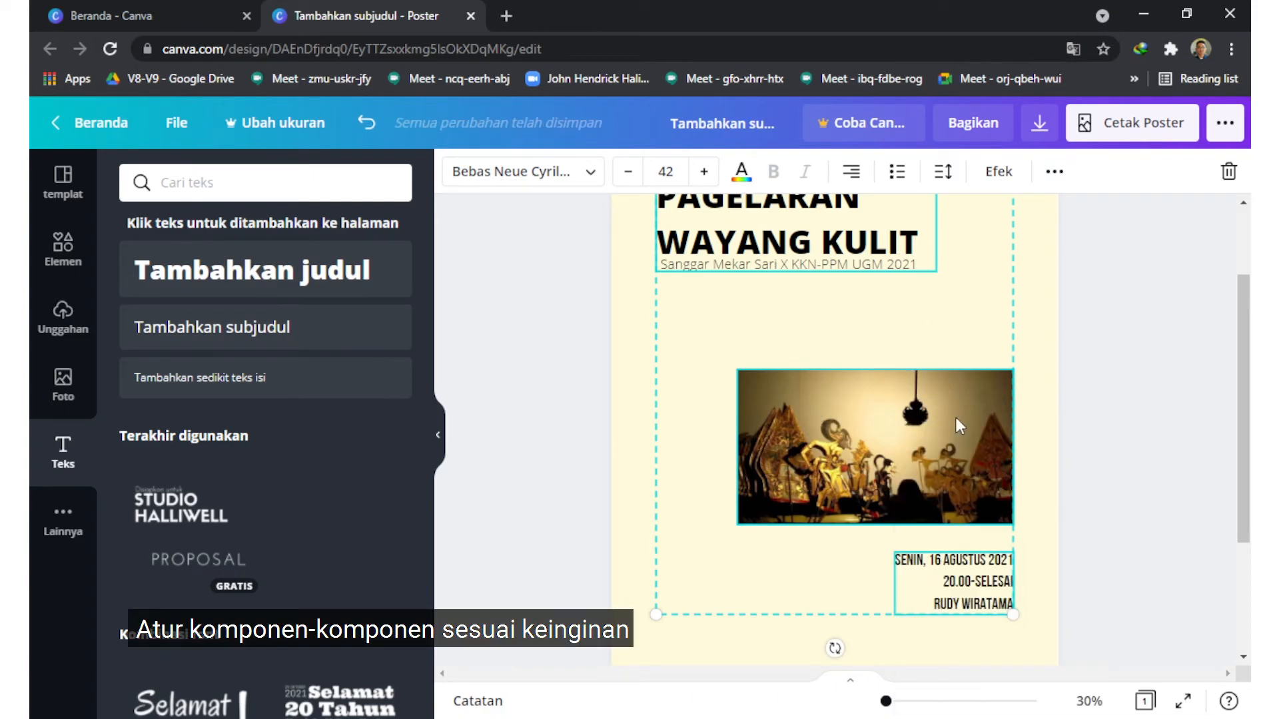
pyautogui.click(1065, 380)
# Step: Move the wayang photo straight up, closer to the heading group, keeping its horizontal position
pyautogui.click(922, 444)
pyautogui.moveTo(922, 444); pyautogui.dragTo(922, 404)
pyautogui.click(1159, 402)
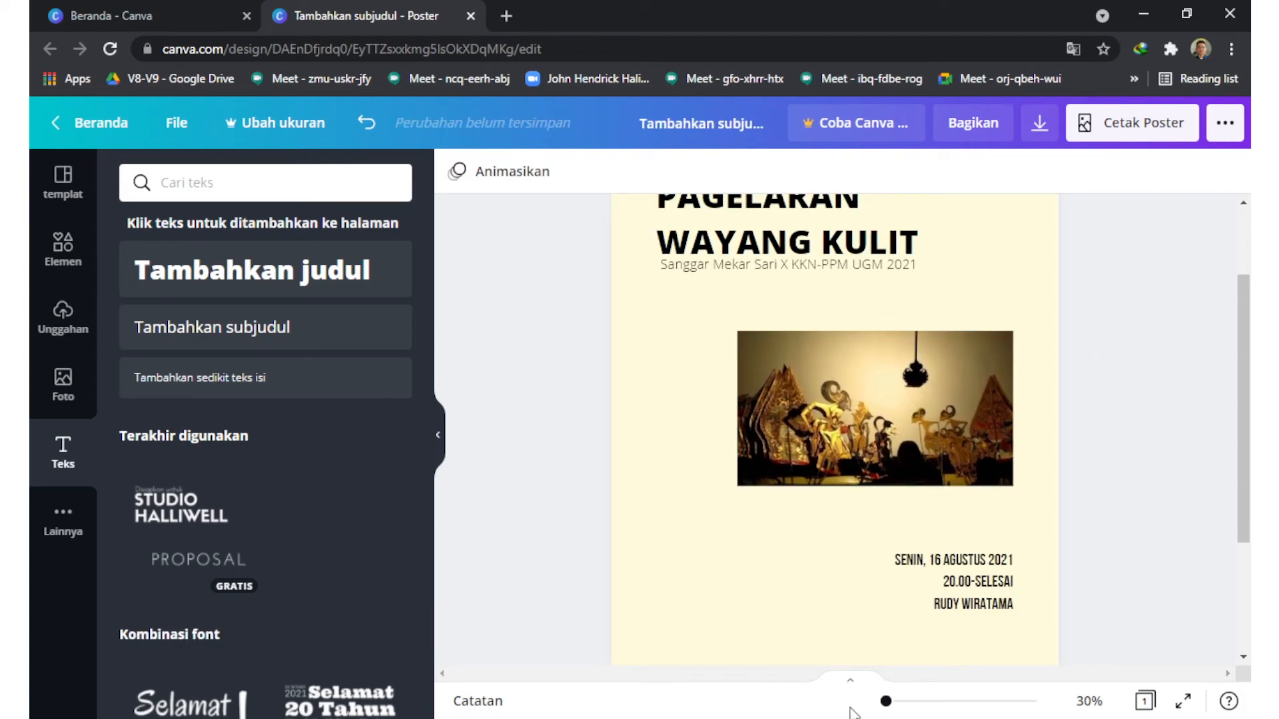
# Step: Select the heading group, photo and event details together and move them down to centre them vertically on the poster
pyautogui.moveTo(885, 706); pyautogui.dragTo(882, 702)
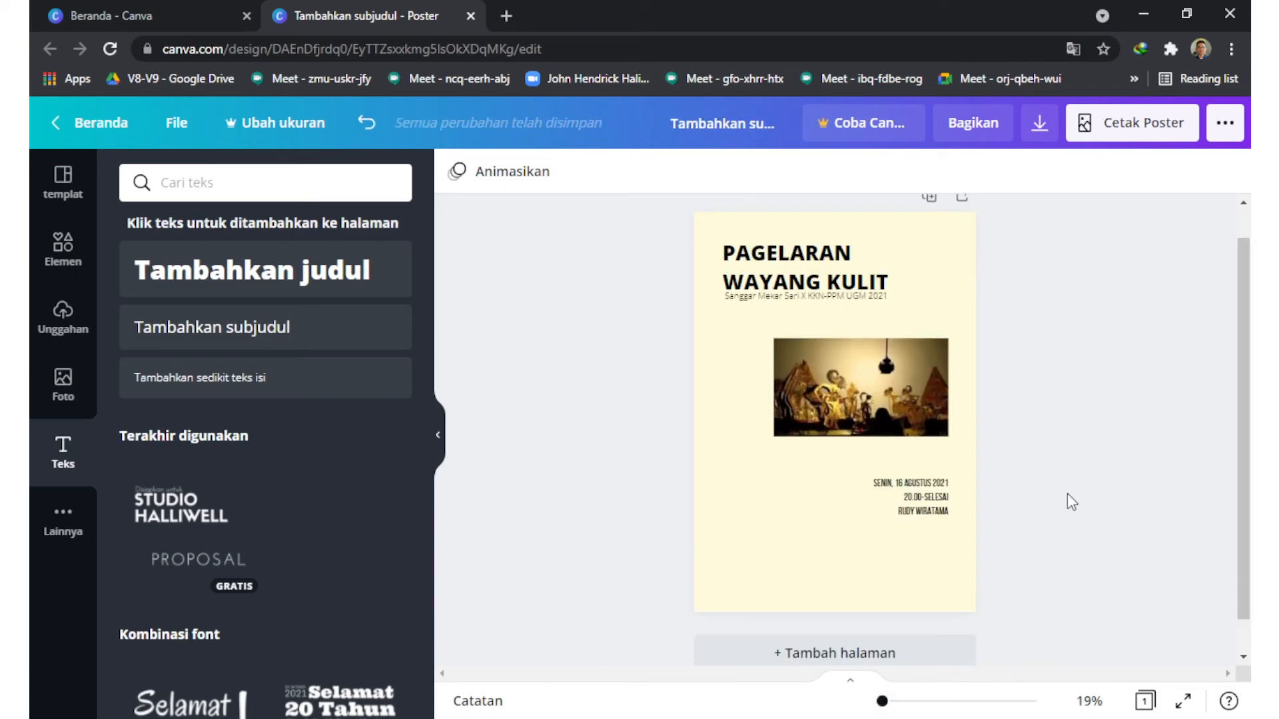
pyautogui.click(940, 509)
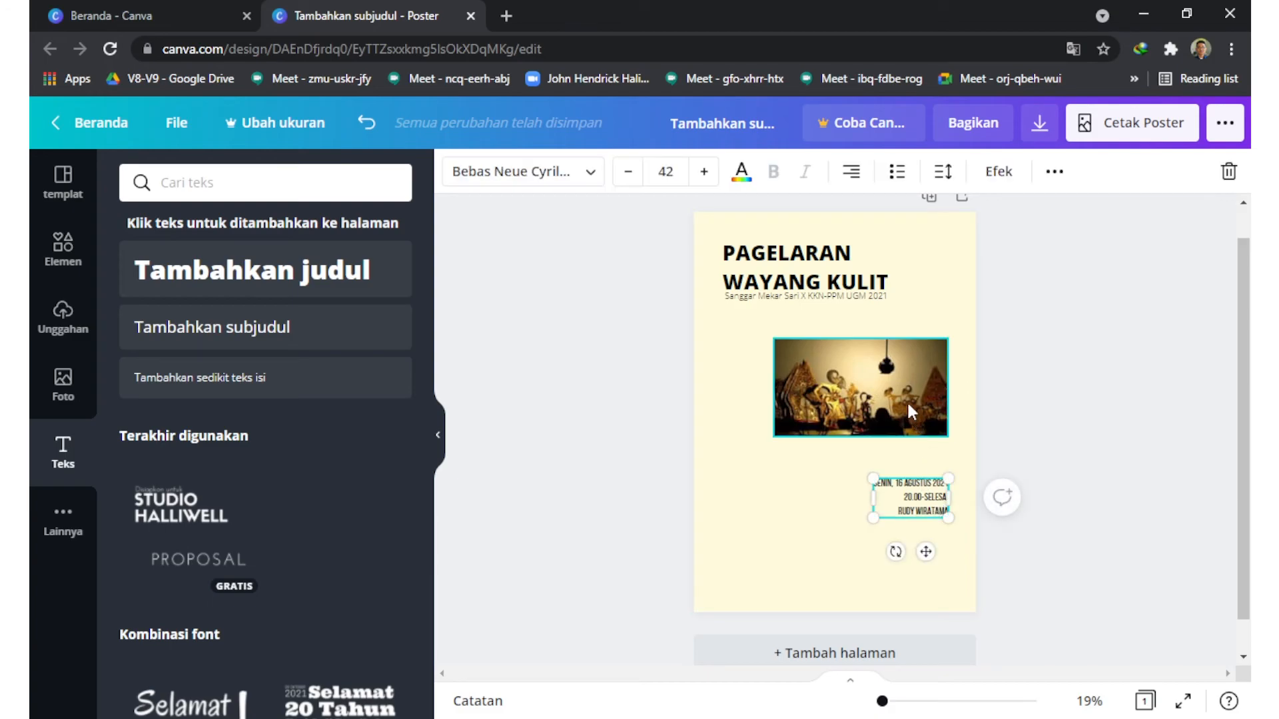
pyautogui.keyDown('shift'); pyautogui.click(825, 286); pyautogui.keyUp('shift')
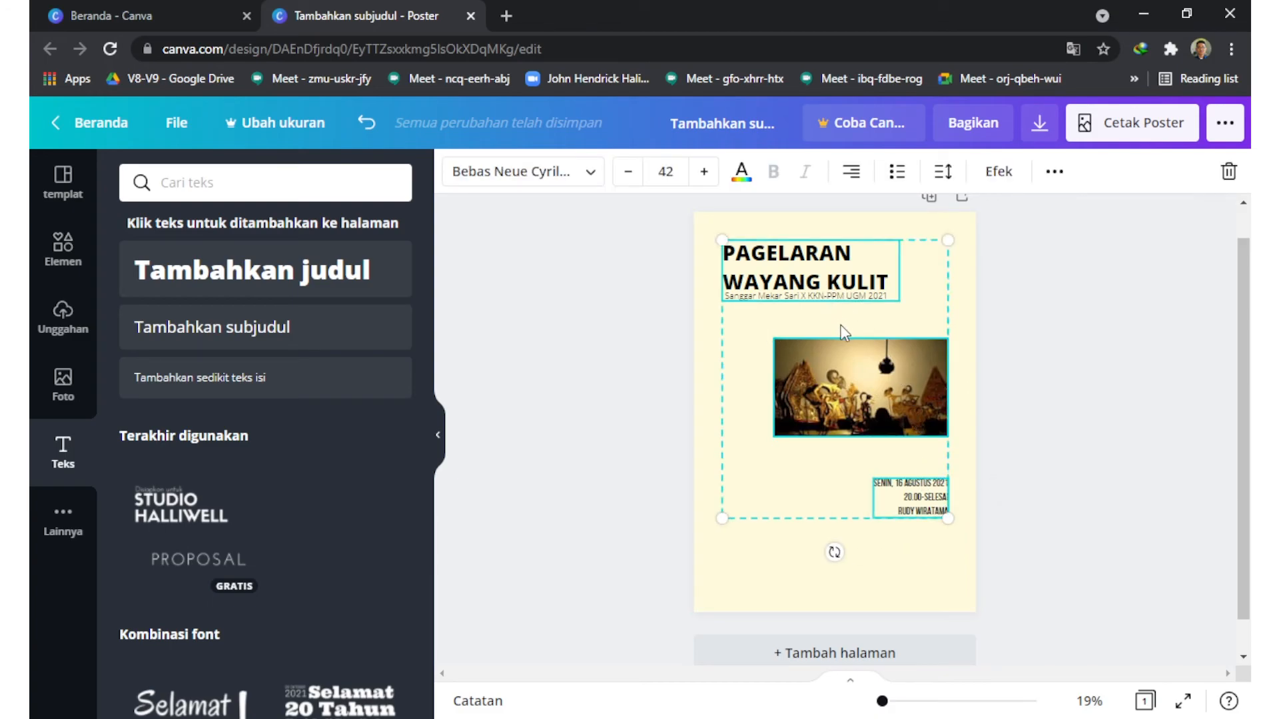
pyautogui.moveTo(867, 371); pyautogui.dragTo(882, 411)
pyautogui.click(1097, 457)
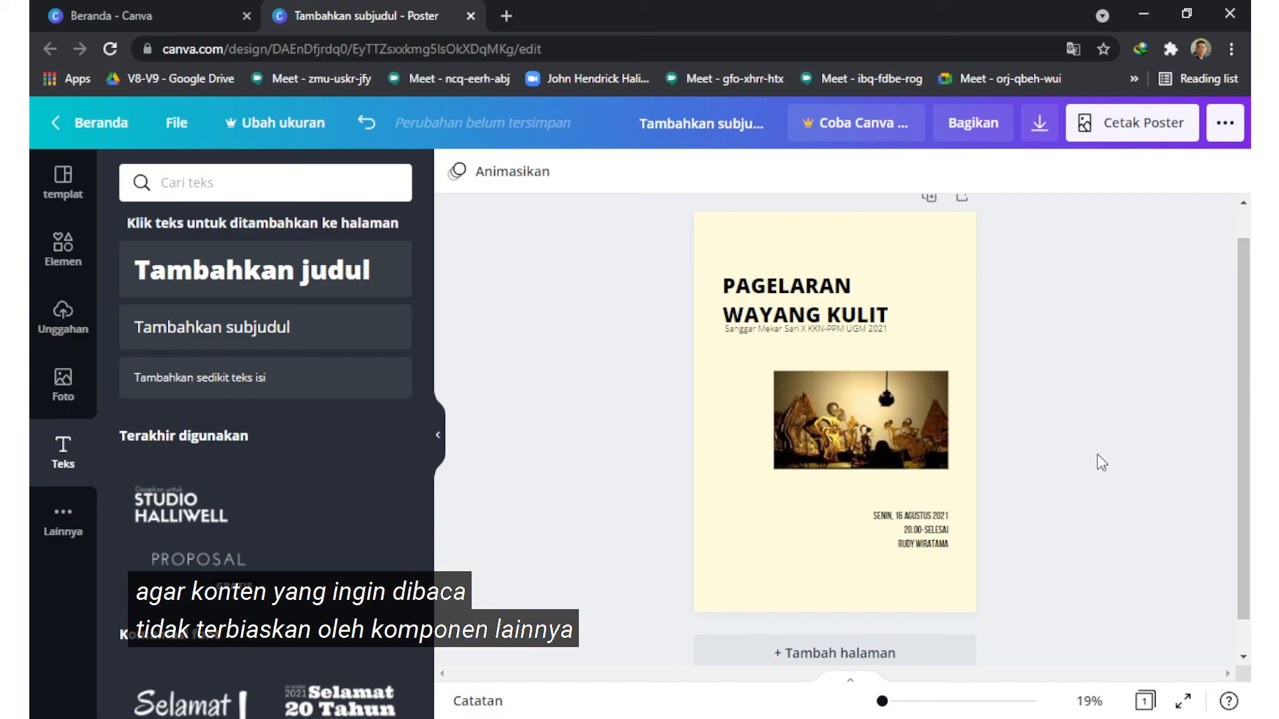
# Step: Download the poster with the file type Cetak PDF
pyautogui.click(1041, 124)
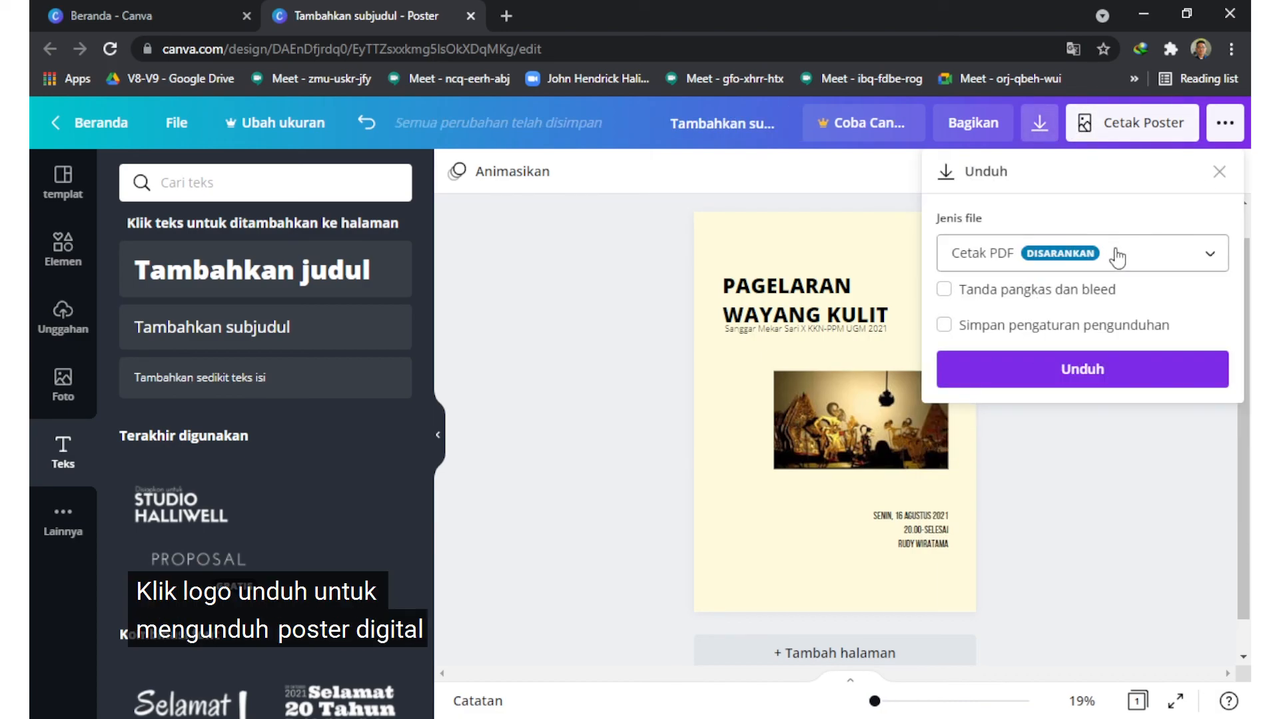
pyautogui.click(1114, 253)
pyautogui.click(1089, 312)
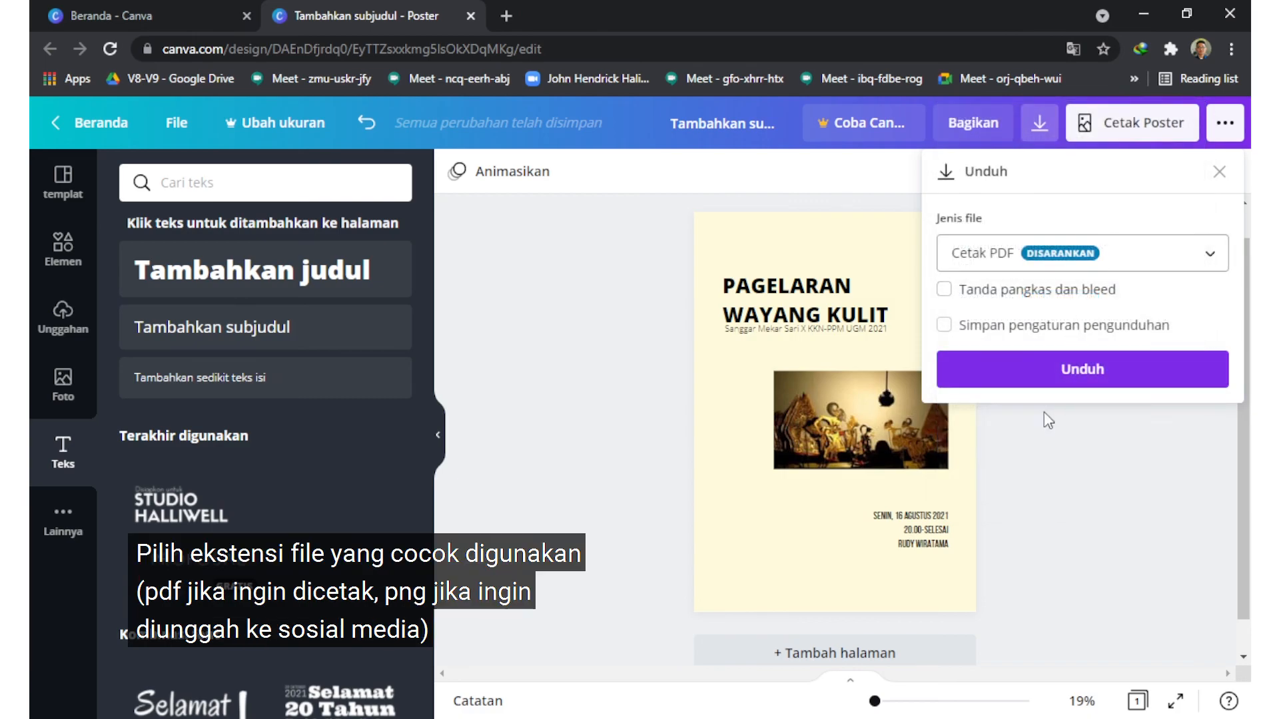
pyautogui.click(1045, 372)
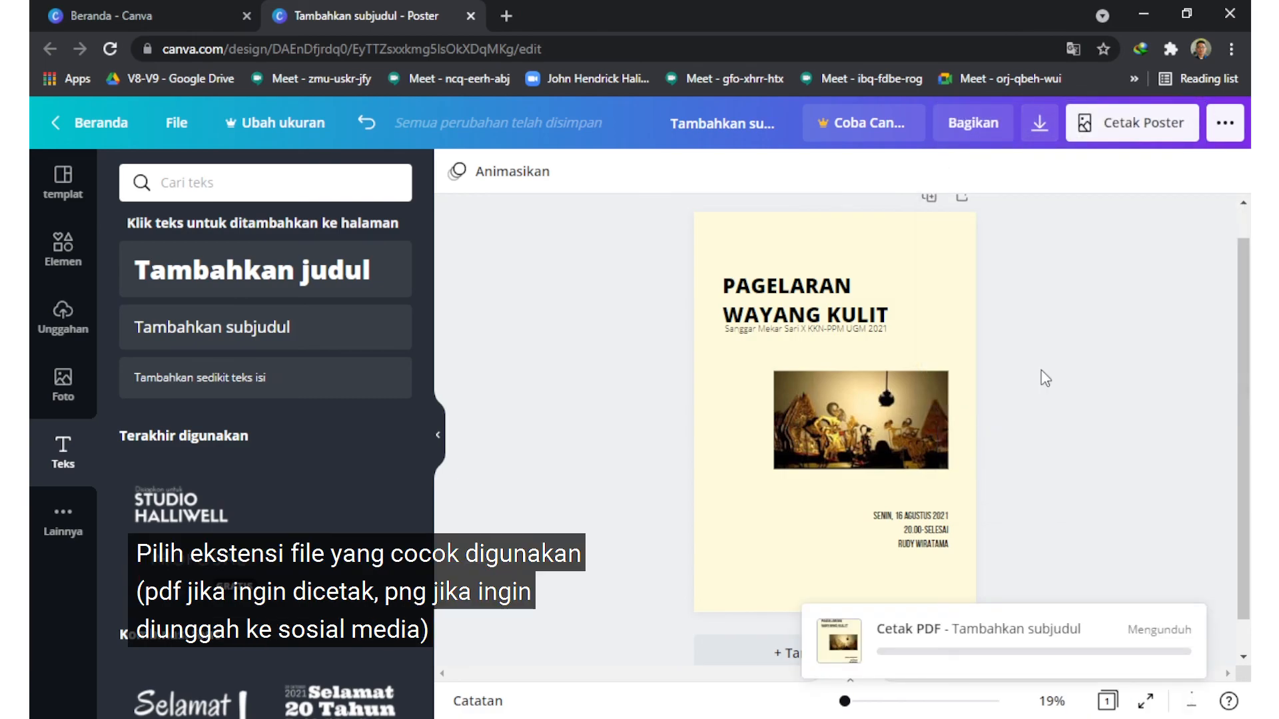